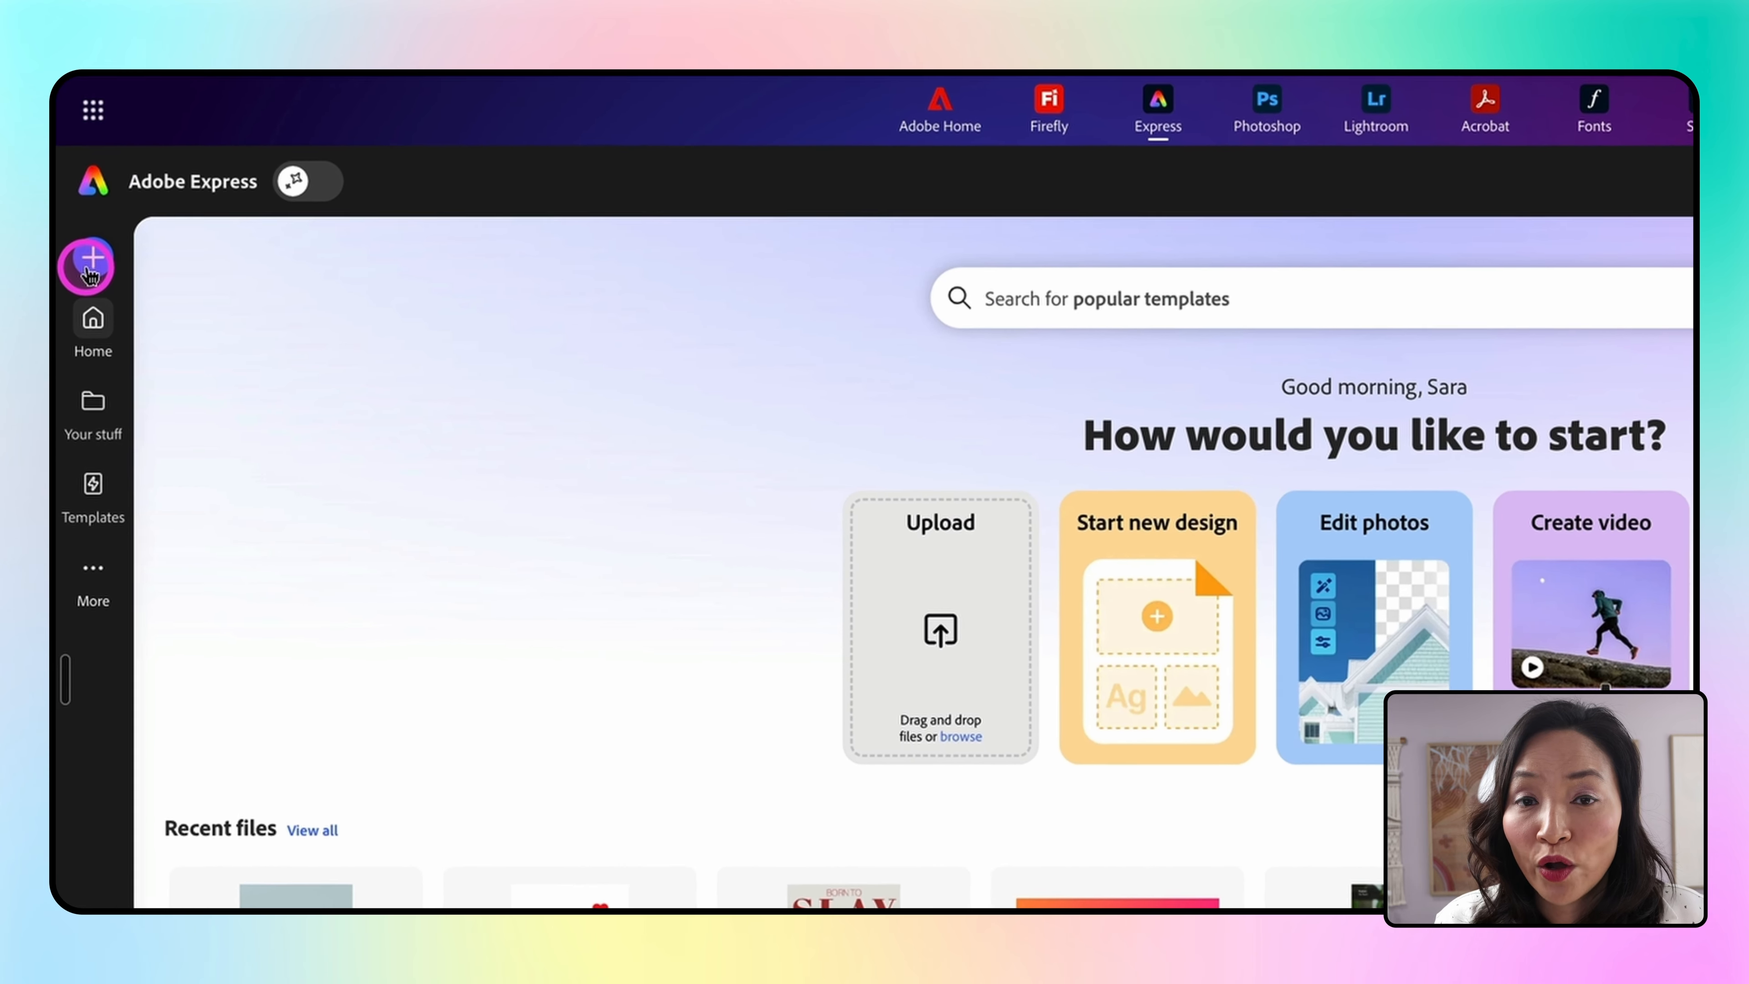
Start a new Instagram portrait post design and browse its template suggestions
{"action": "left_click", "coordinate": [102, 263]}
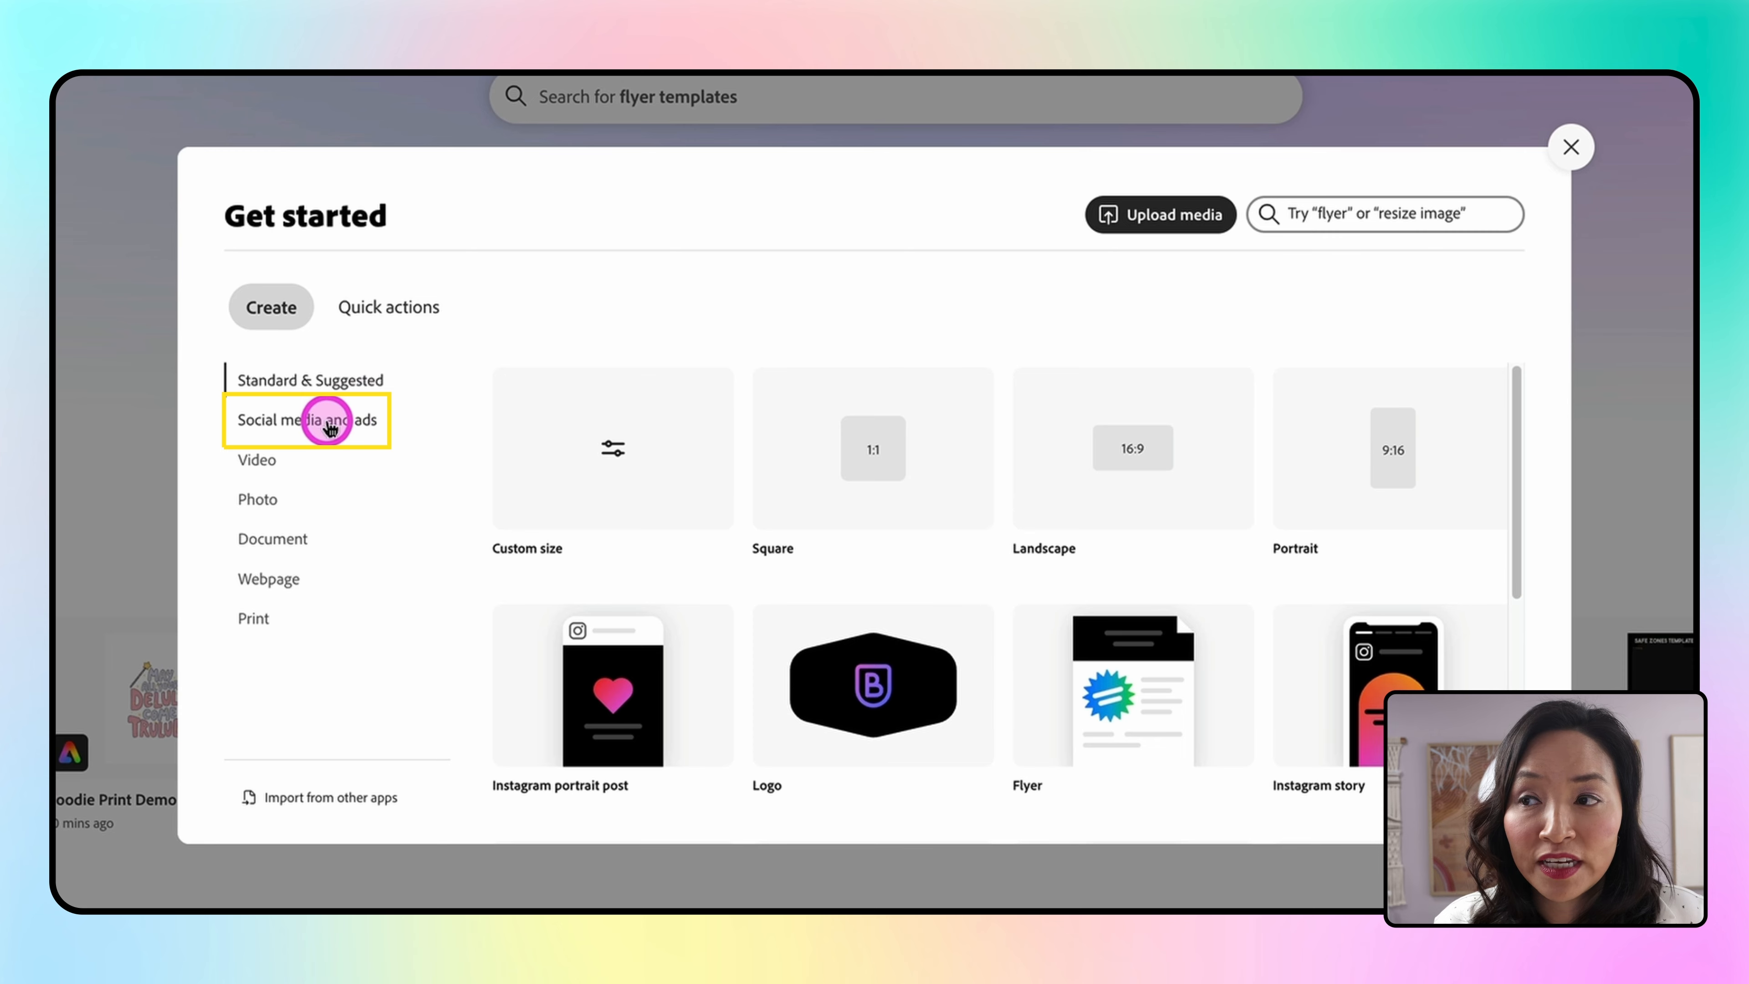
{"action": "left_click", "coordinate": [372, 420]}
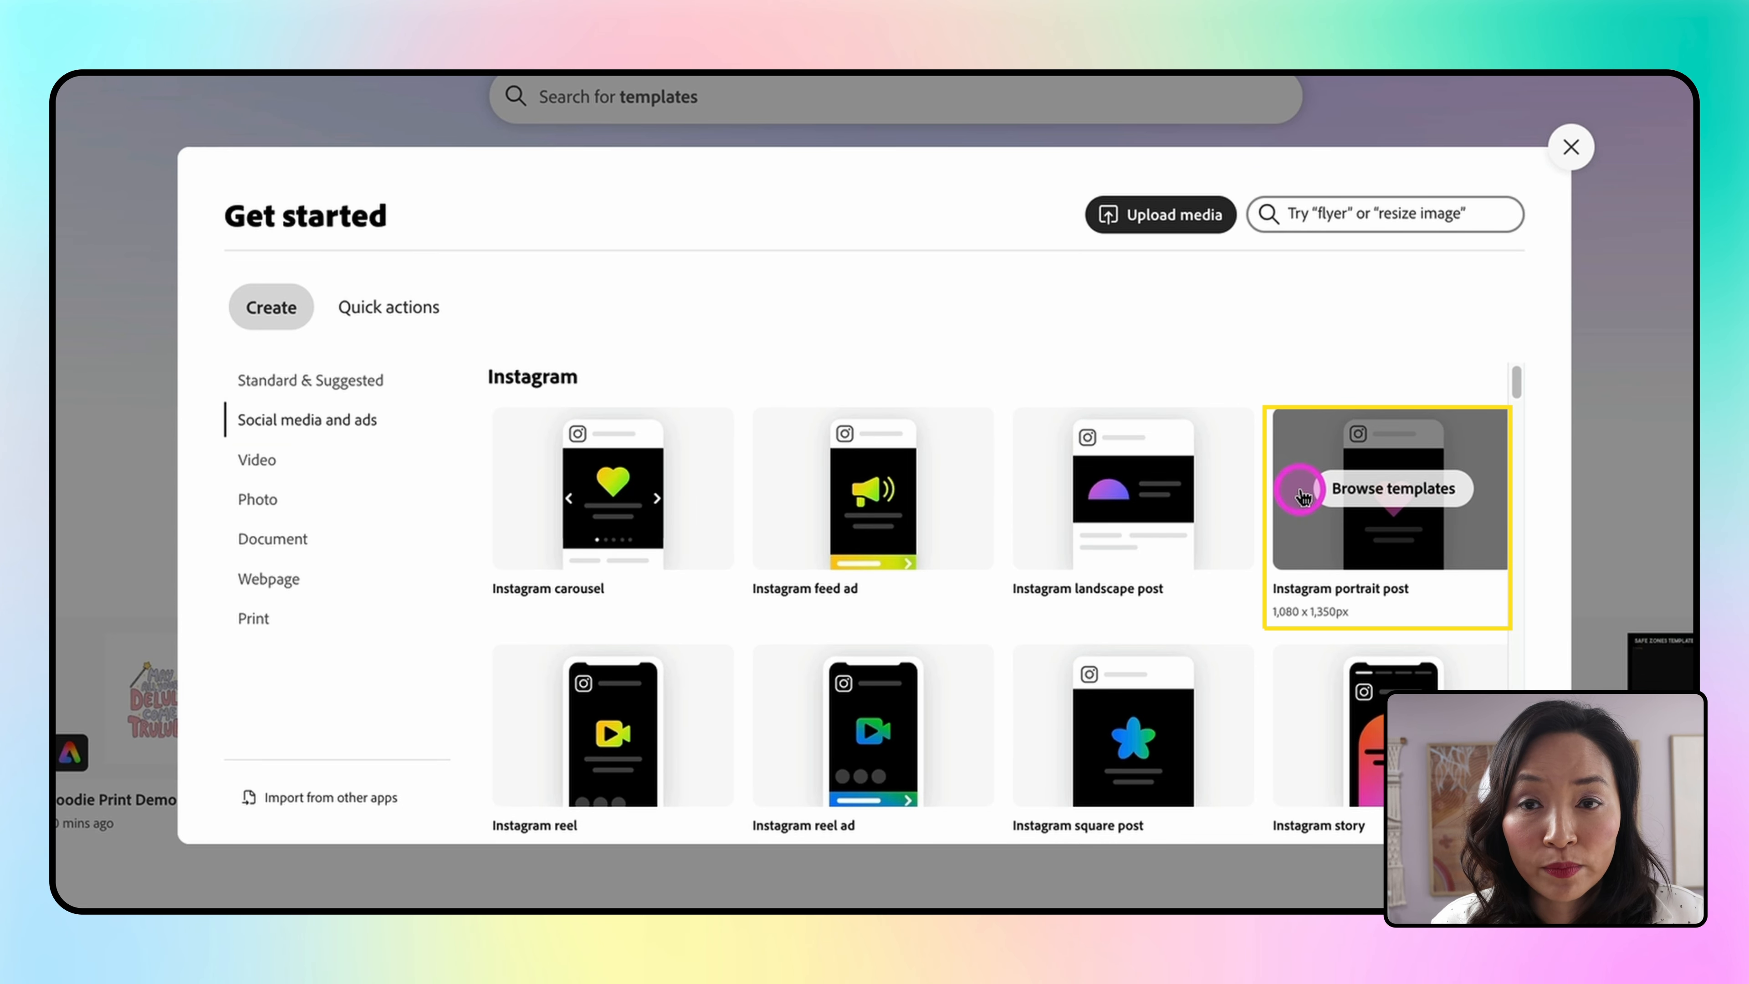
{"action": "left_click", "coordinate": [1284, 490]}
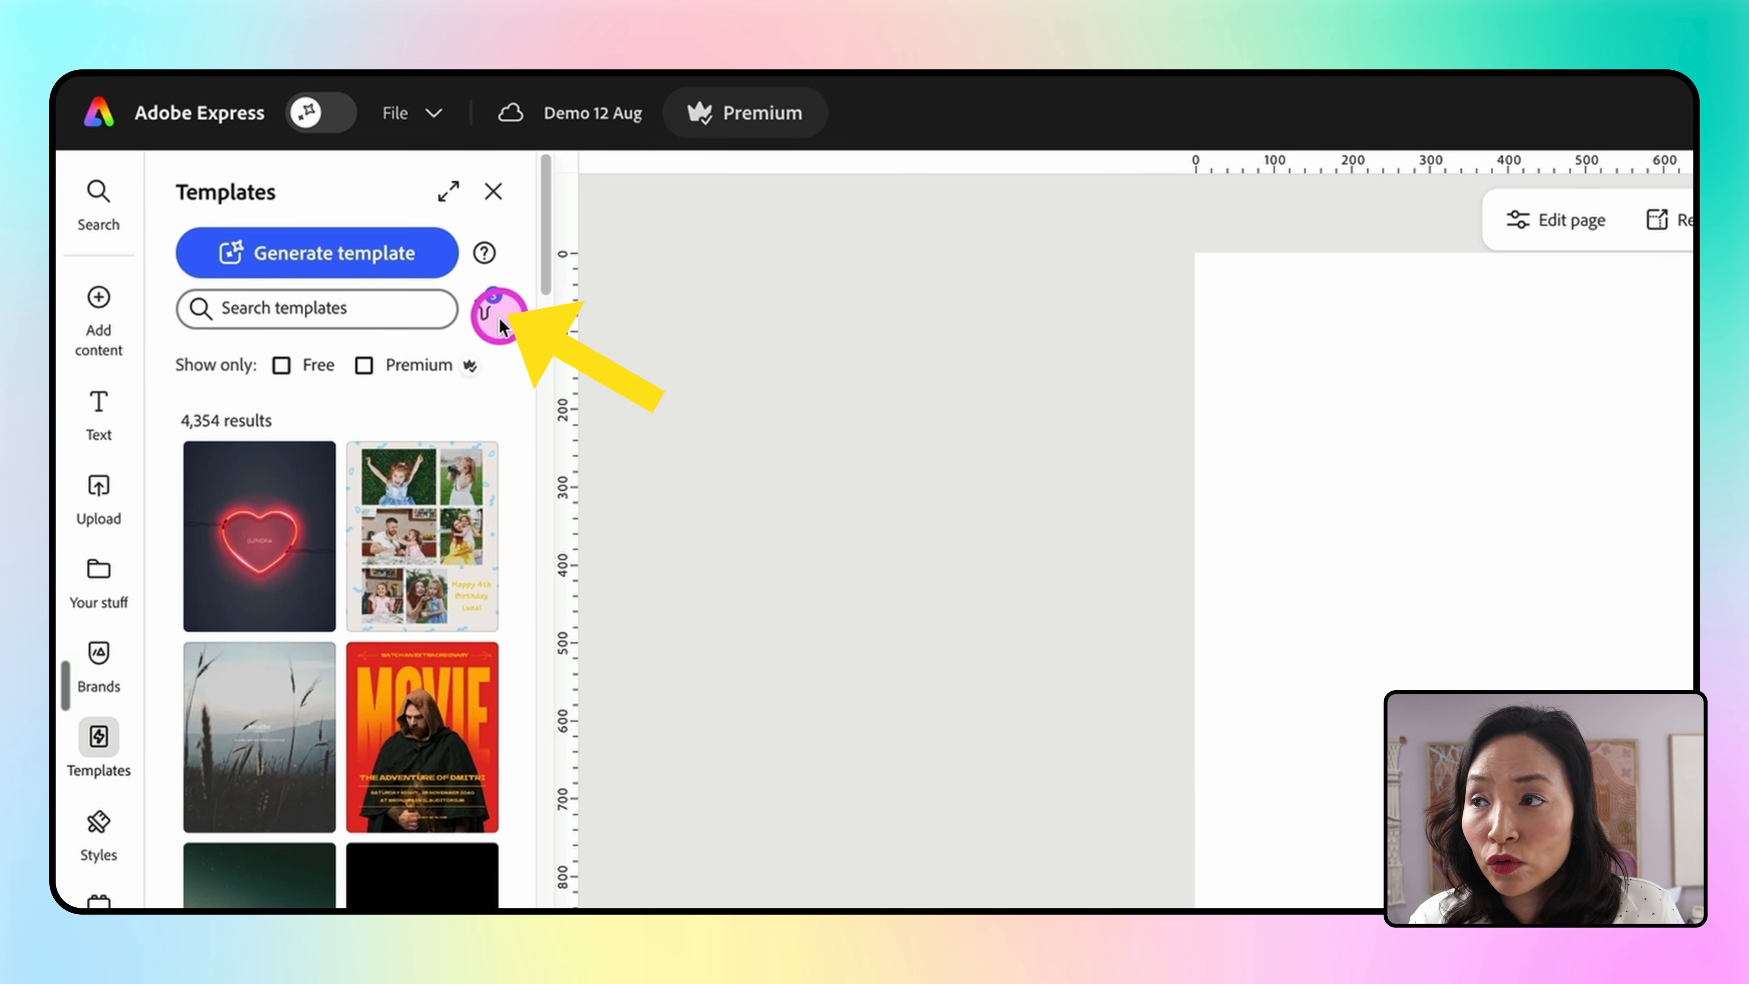
{"action": "left_click", "coordinate": [485, 310]}
{"action": "scroll", "coordinate": [696, 726], "scroll_direction": "down", "scroll_amount": 5}
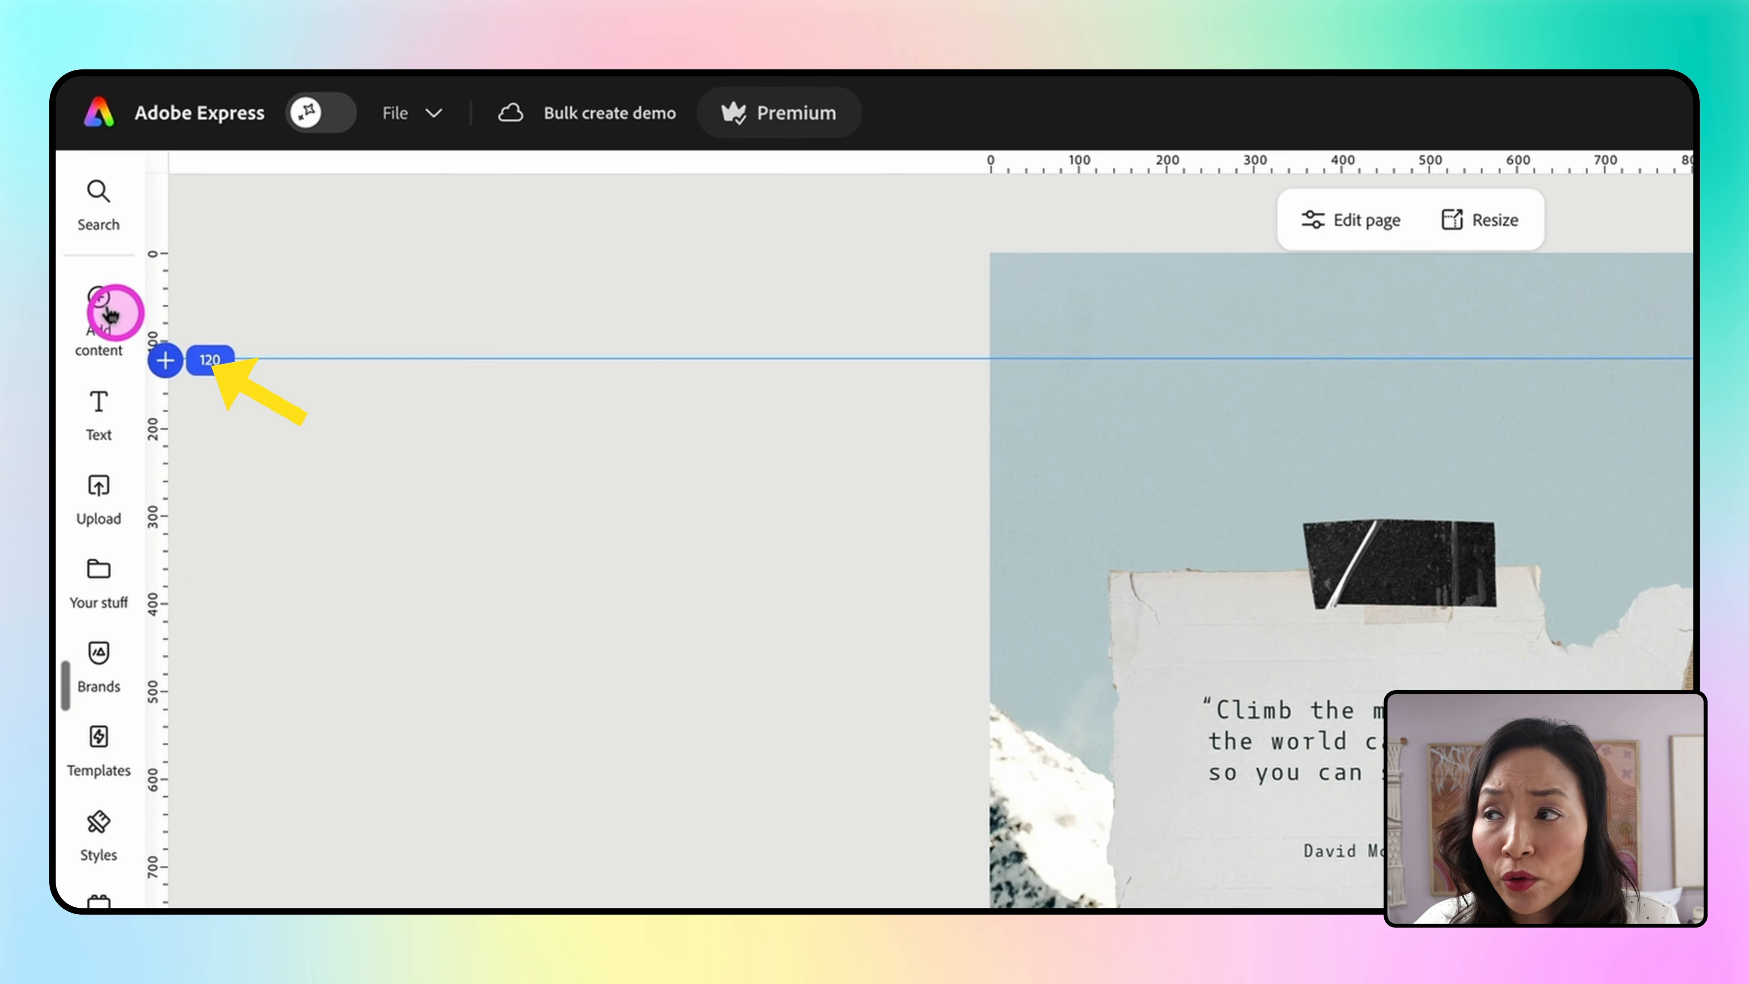
Browse the Add content, Media and Text panels for available assets
{"action": "left_click", "coordinate": [74, 219]}
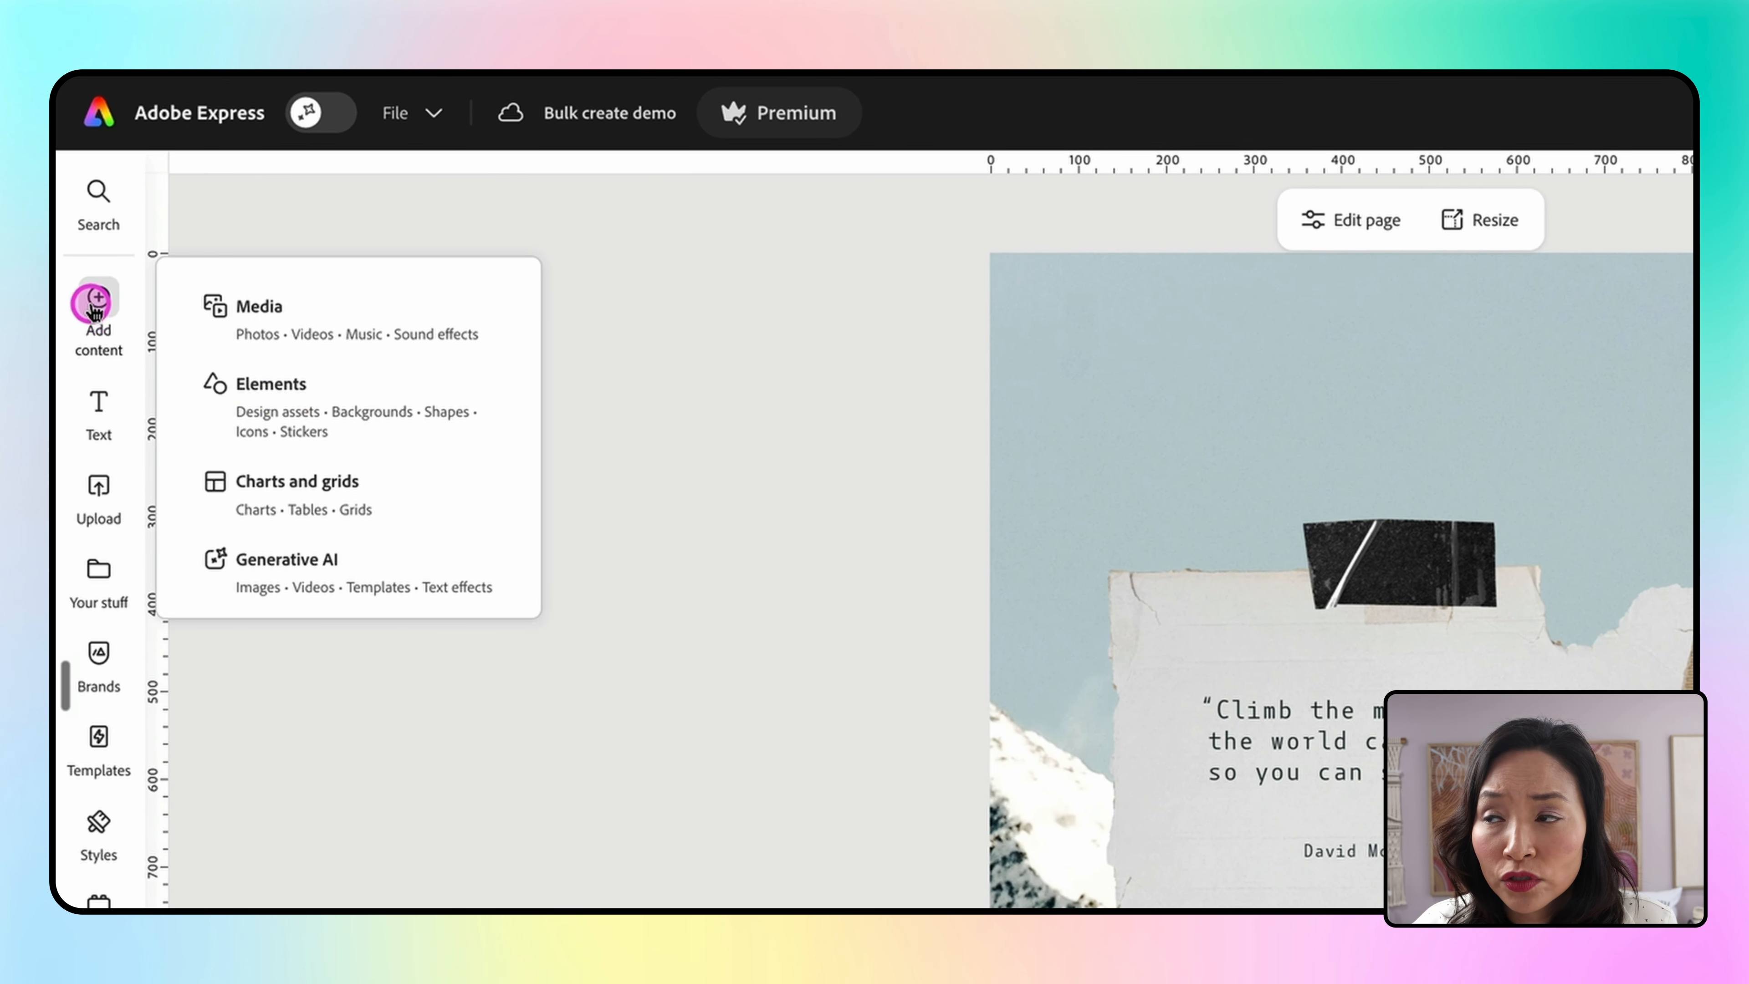
{"action": "left_click", "coordinate": [296, 312]}
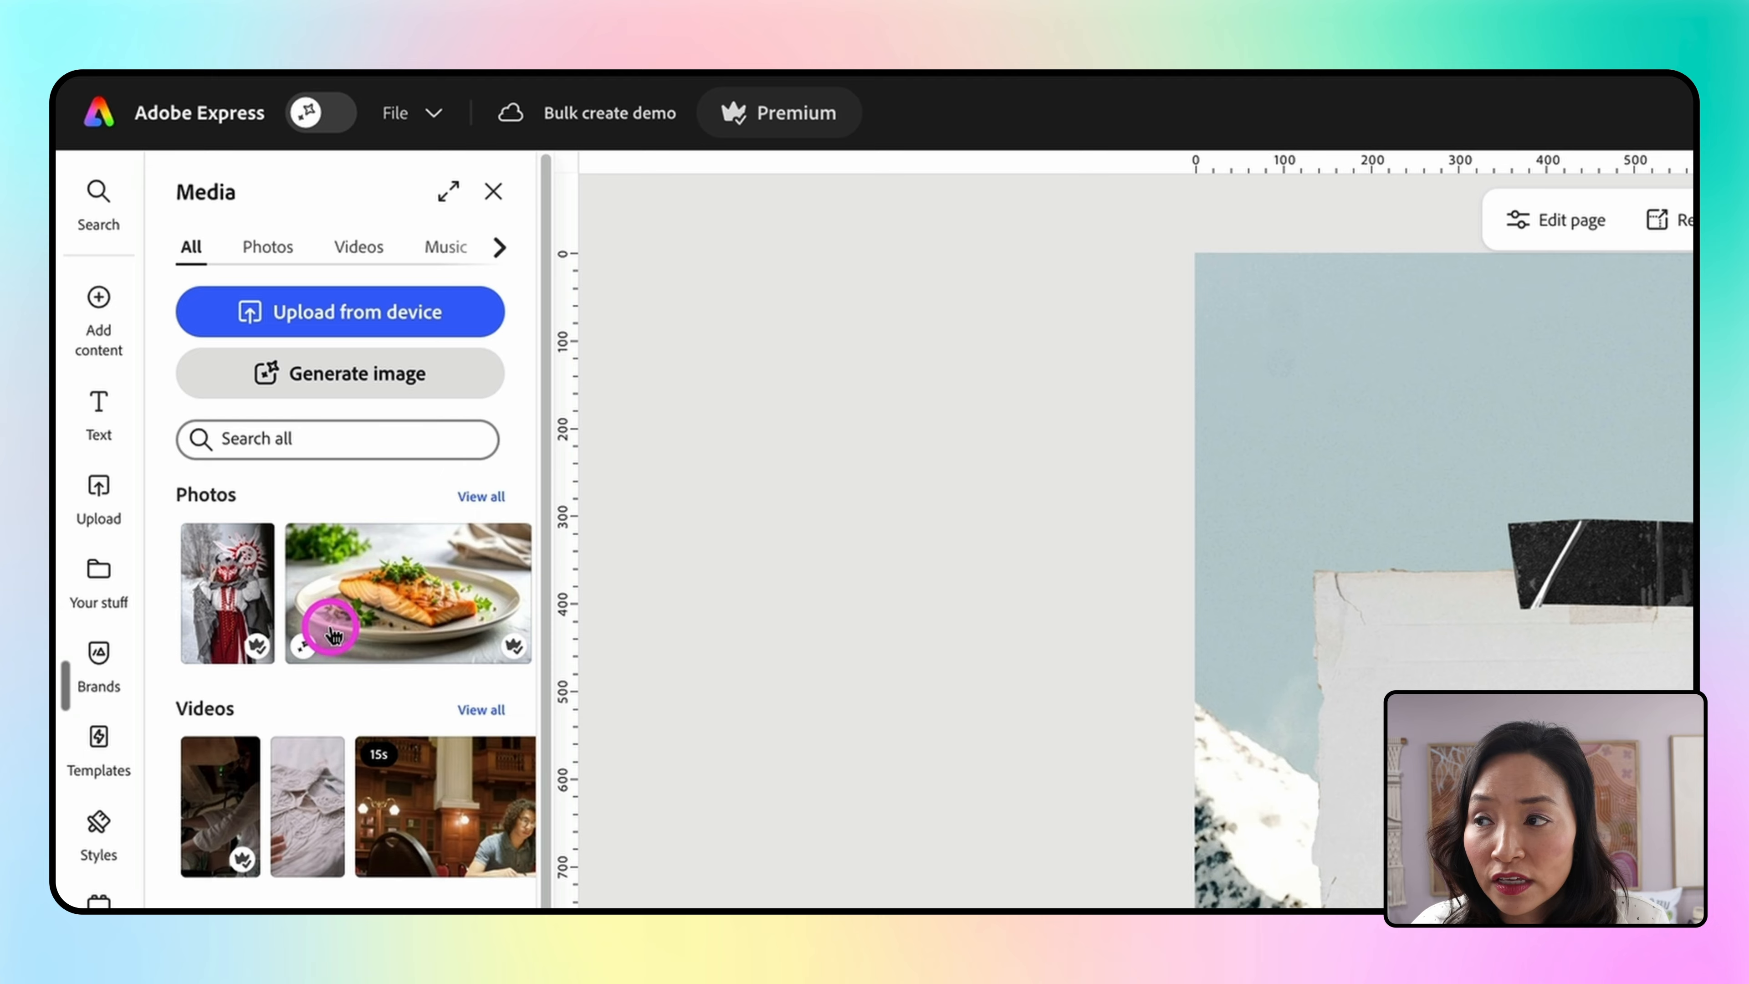
{"action": "scroll", "coordinate": [332, 623], "scroll_direction": "down", "scroll_amount": 3}
{"action": "left_click", "coordinate": [100, 416]}
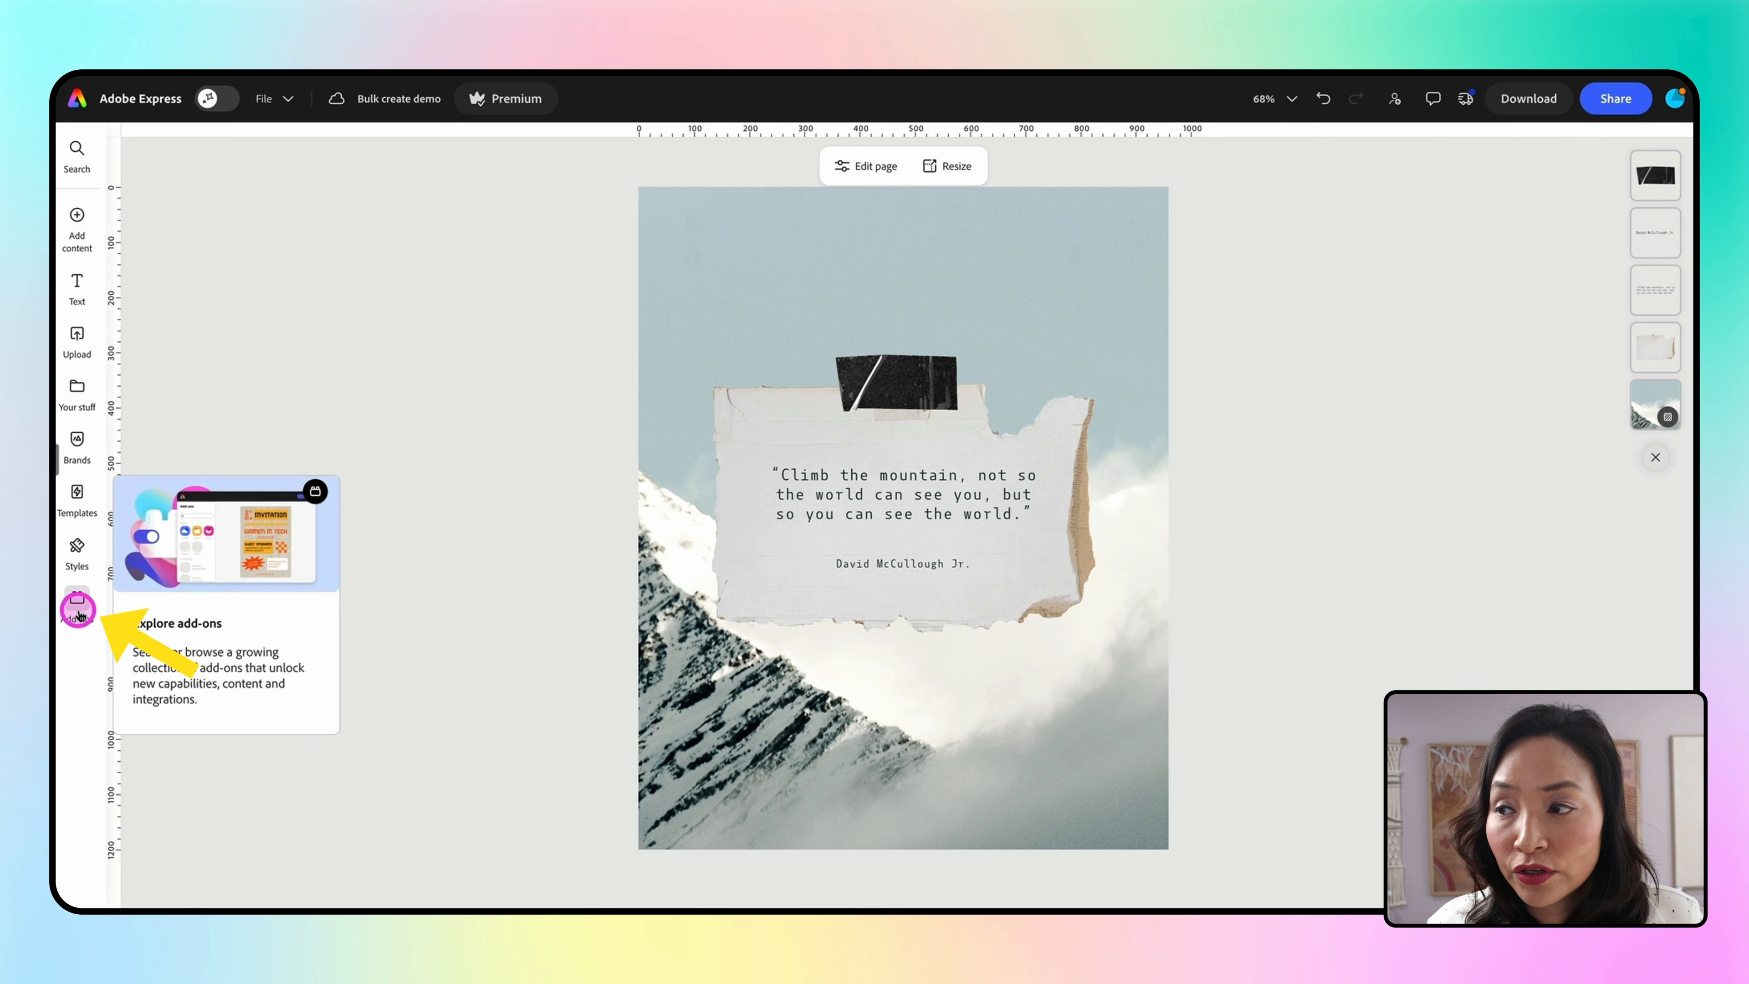
Open the Bulk Create and Generate add-on, start setup and locate the background image to replace
{"action": "left_click", "coordinate": [98, 903]}
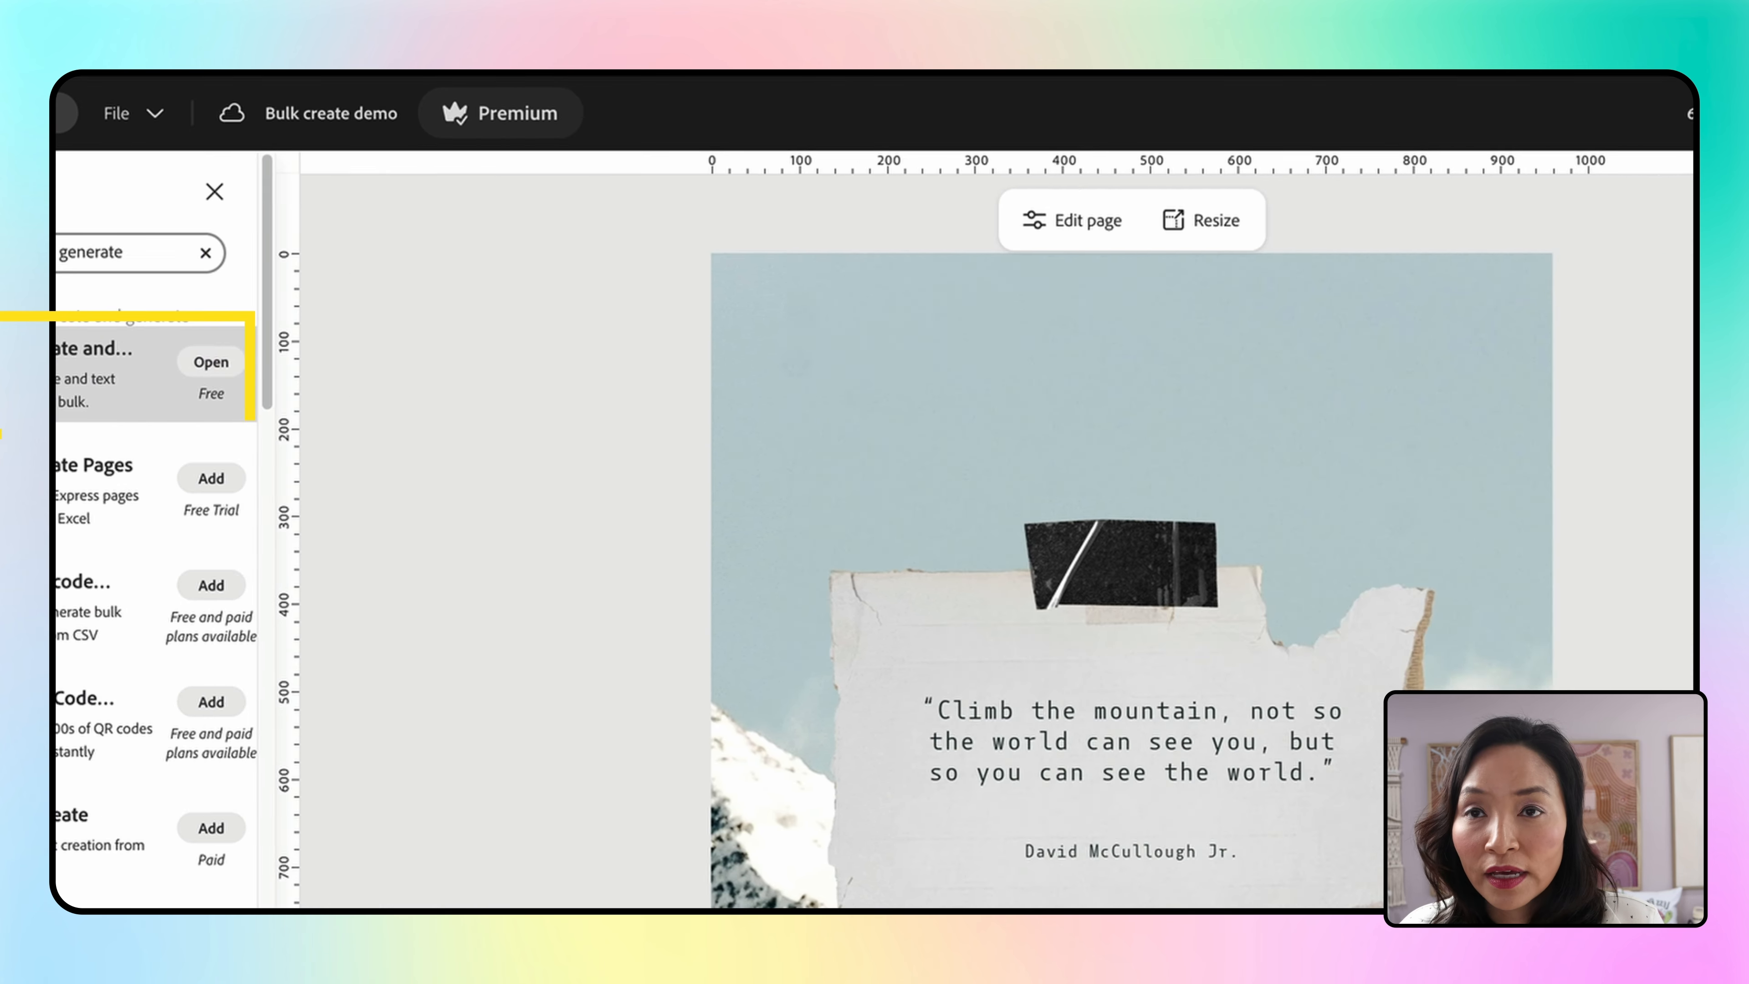
{"action": "left_click", "coordinate": [211, 361]}
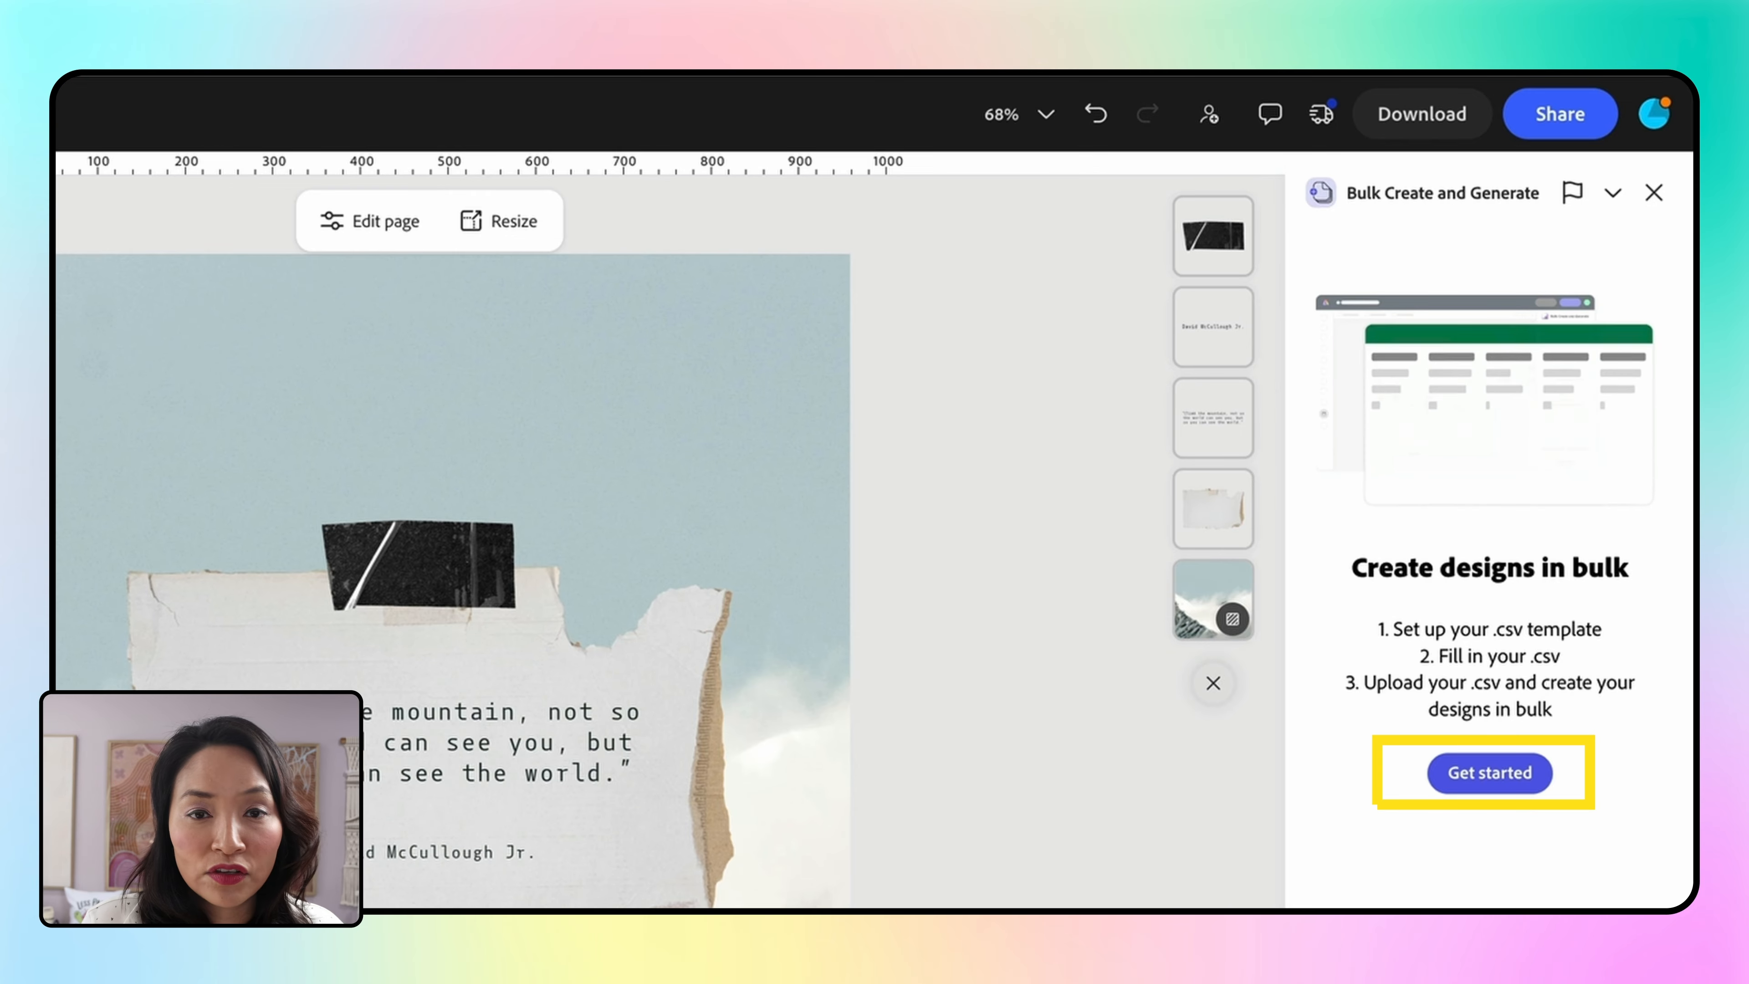
{"action": "left_click", "coordinate": [1336, 490]}
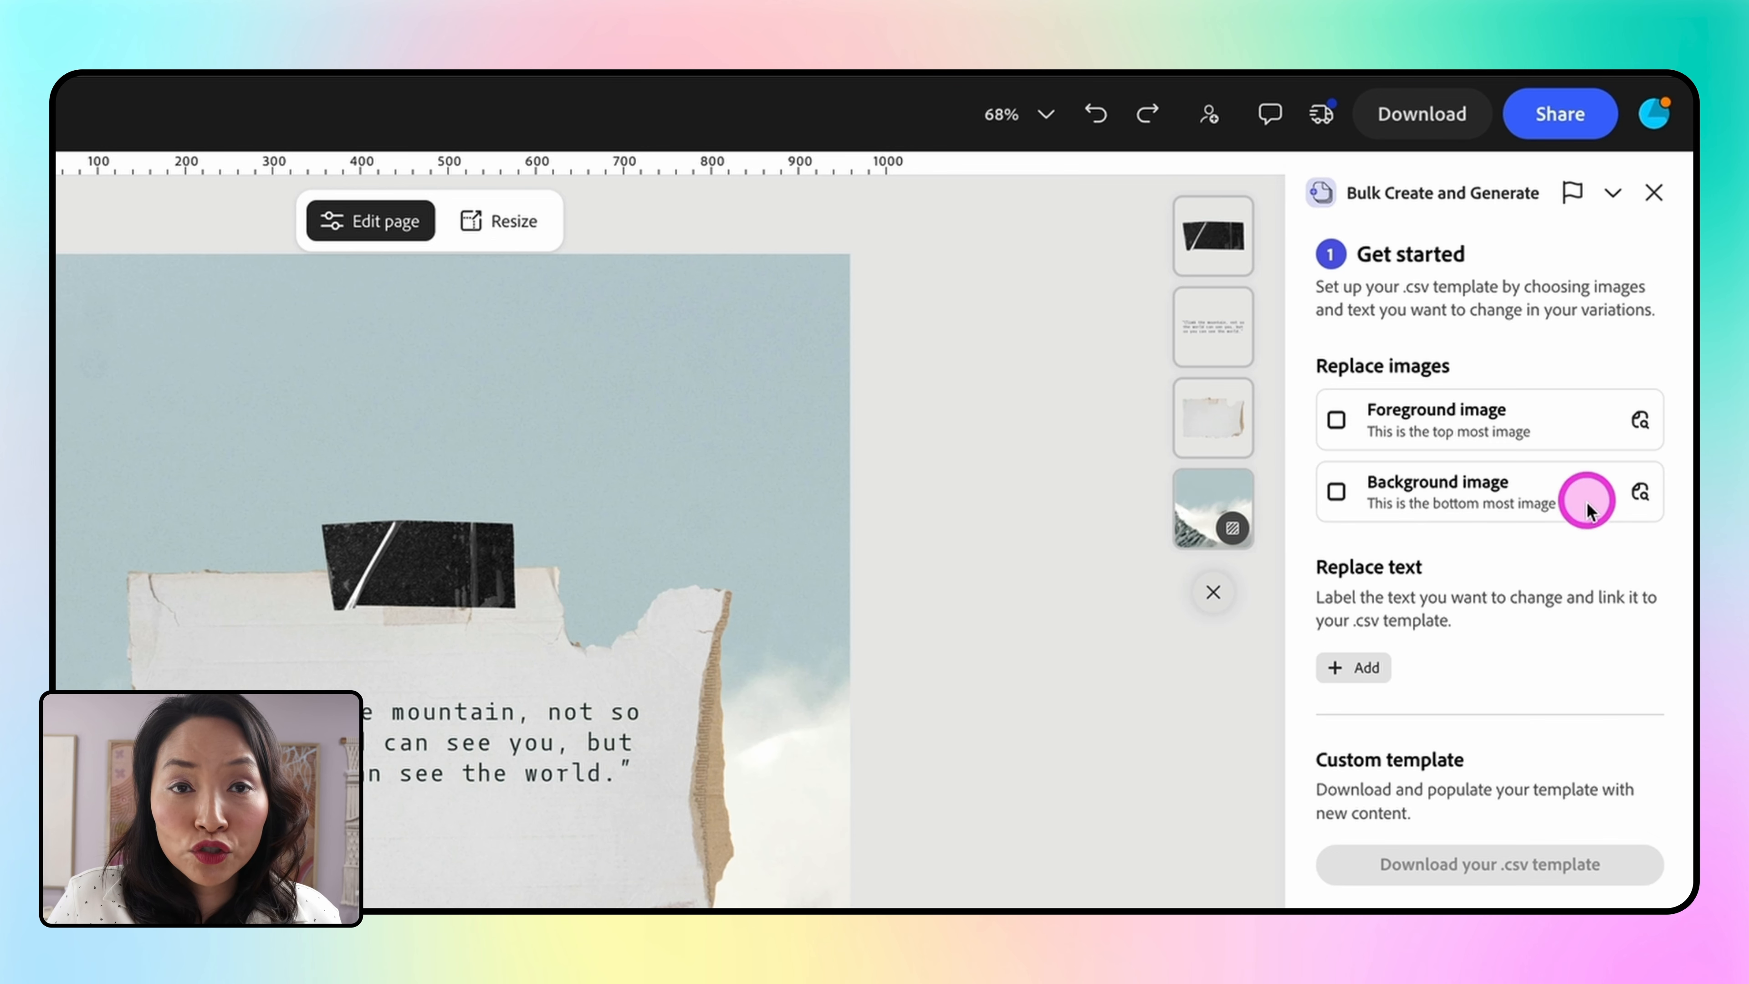
{"action": "left_click", "coordinate": [1643, 493]}
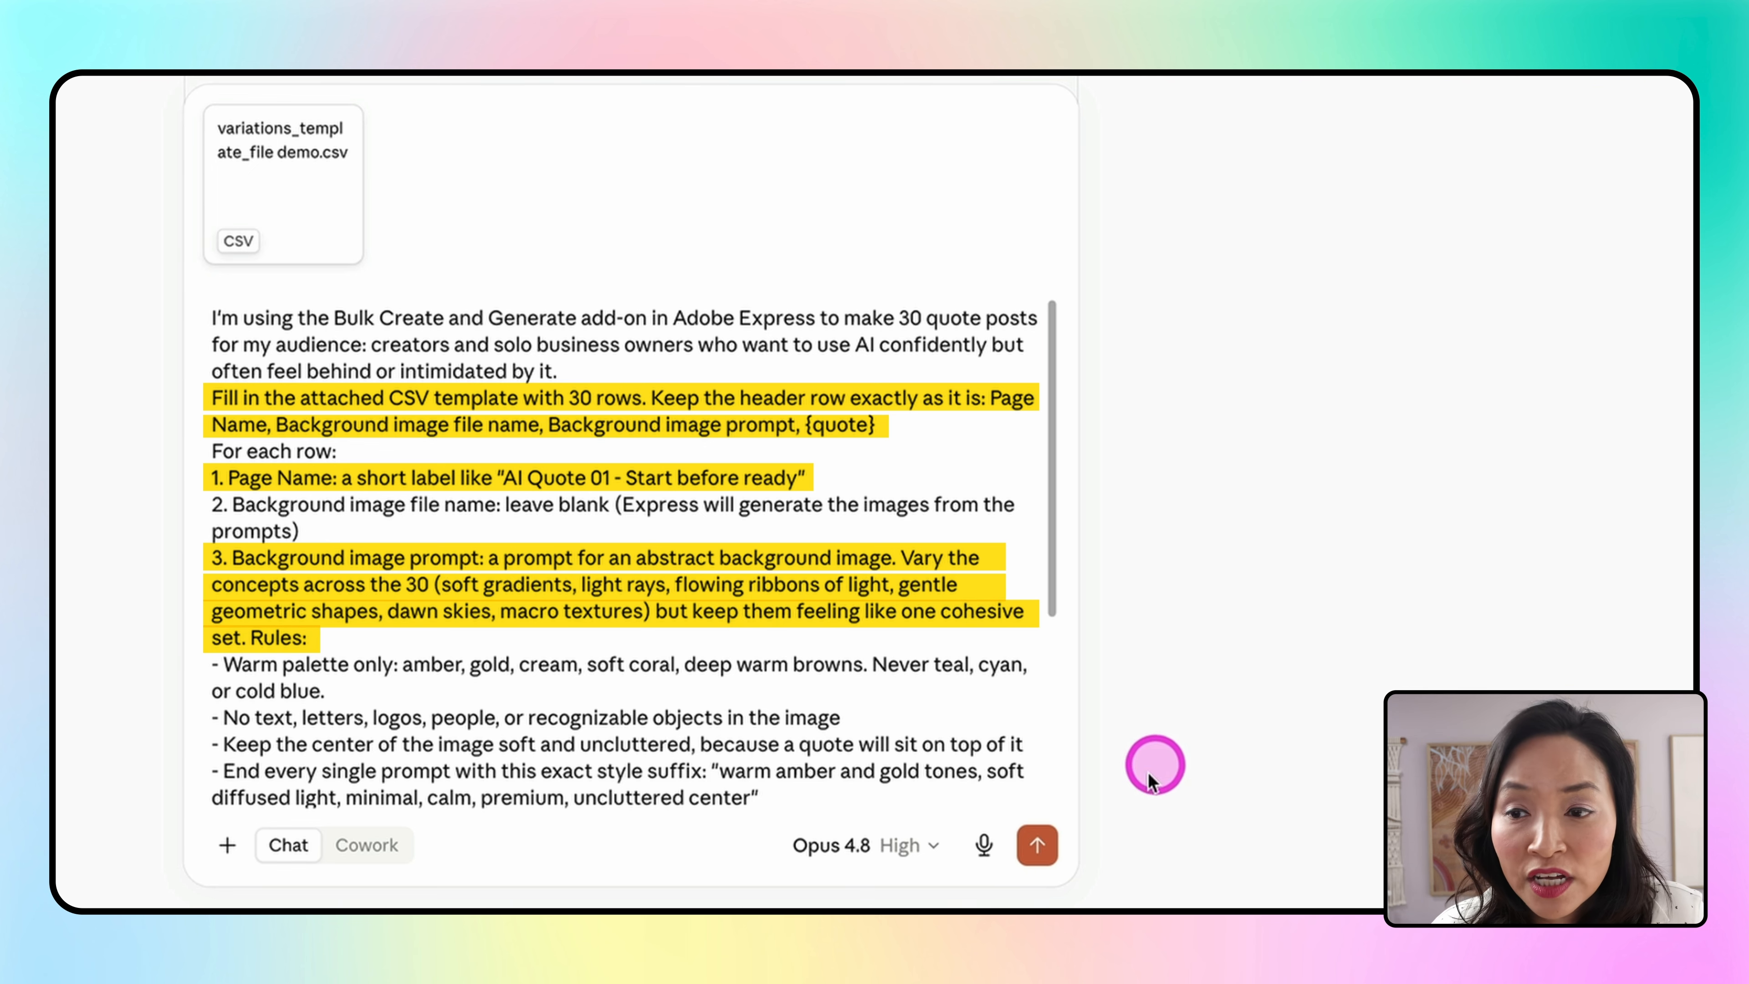
In Claude, send the prompt with the attached CSV template to fill in 30 quote rows, then review the result
{"action": "left_click", "coordinate": [1037, 844]}
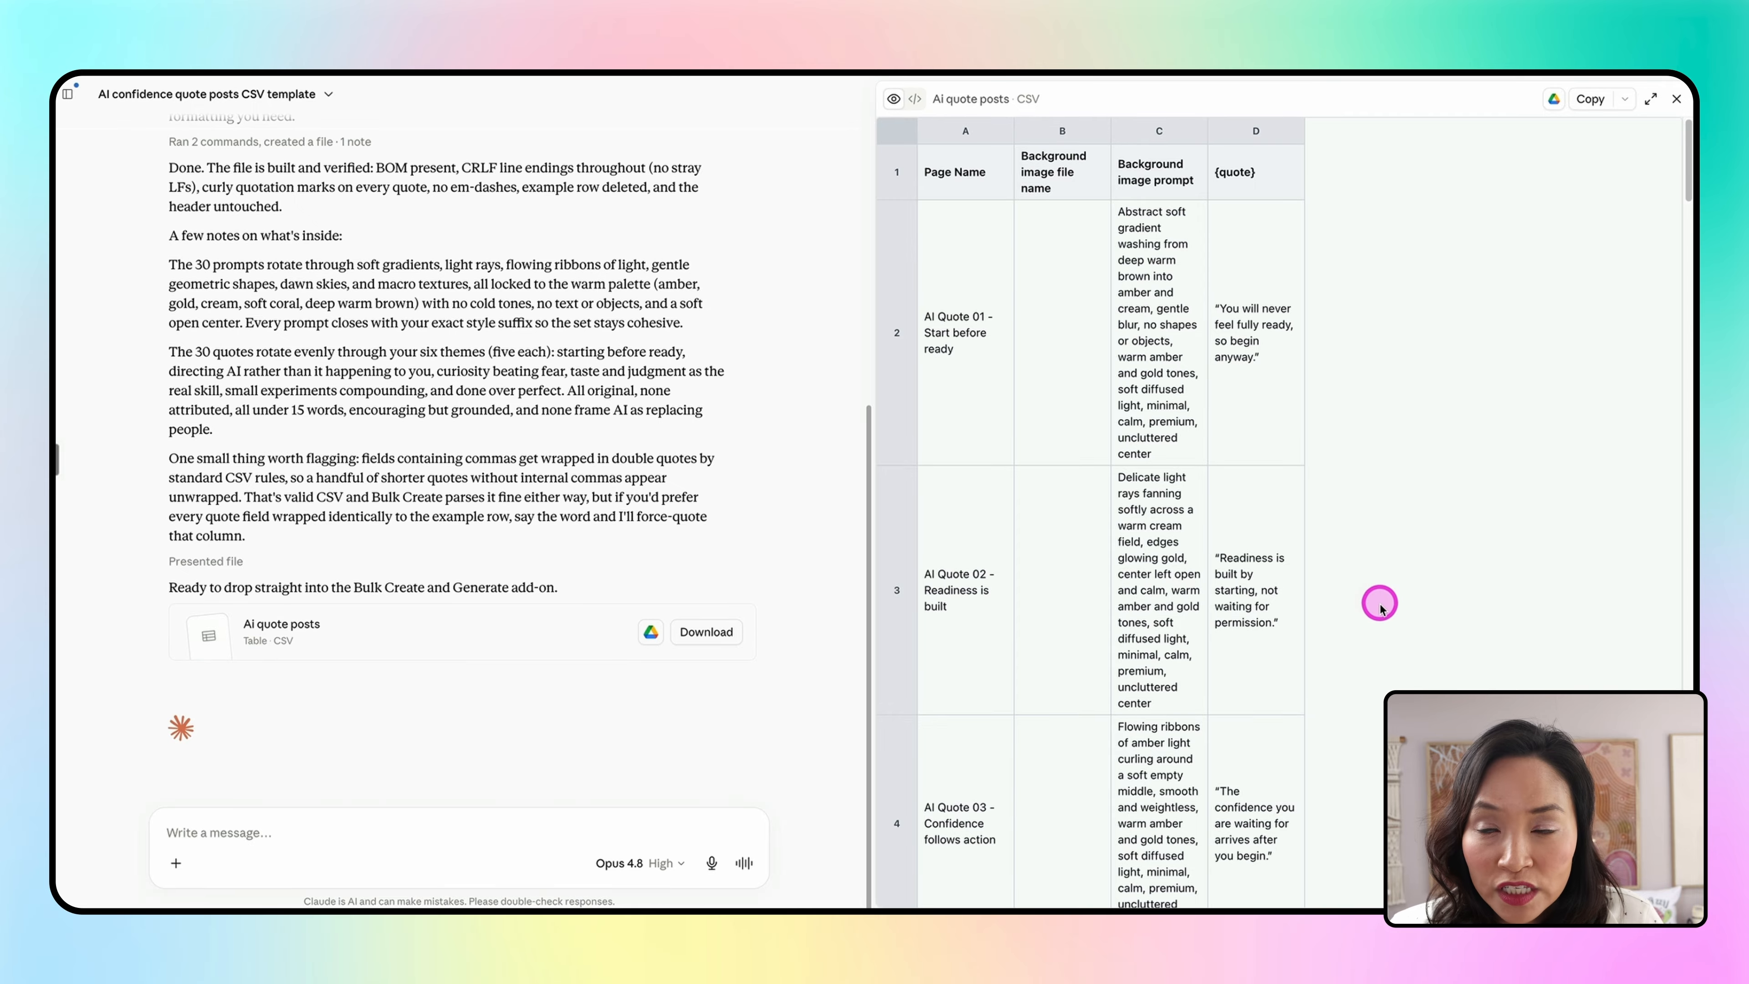
{"action": "scroll", "coordinate": [1377, 599], "scroll_direction": "down", "scroll_amount": 1}
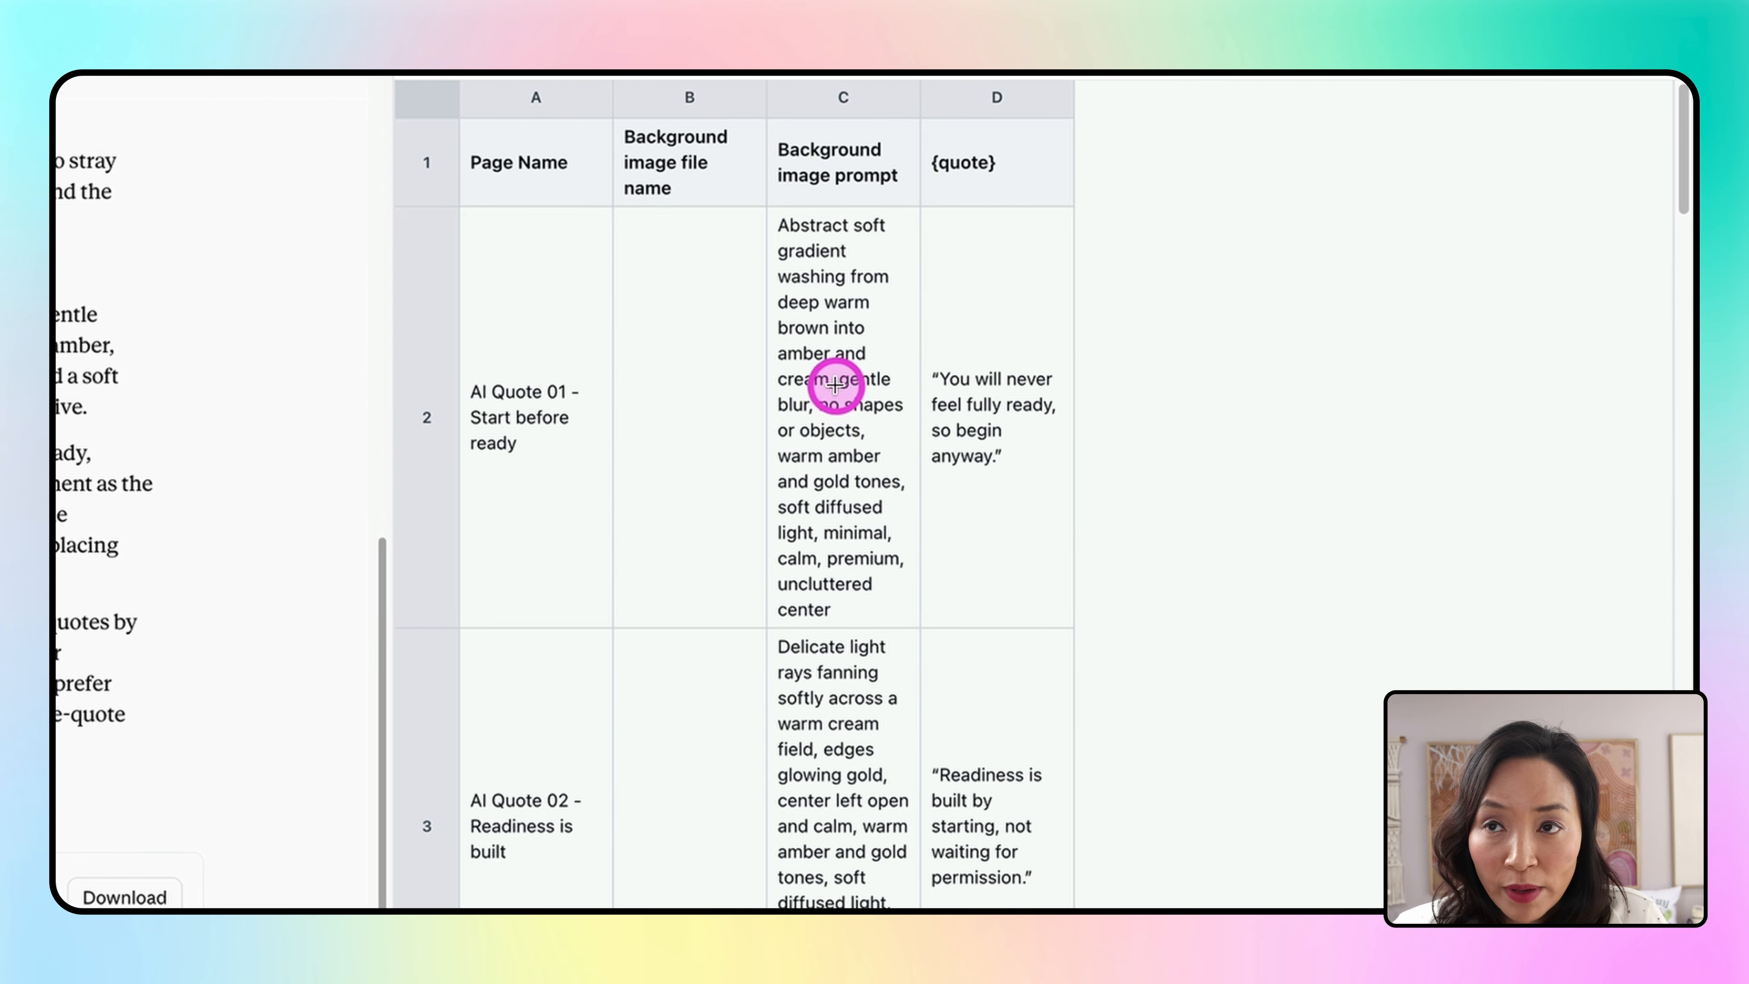
{"action": "scroll", "coordinate": [895, 496], "scroll_direction": "down", "scroll_amount": 15}
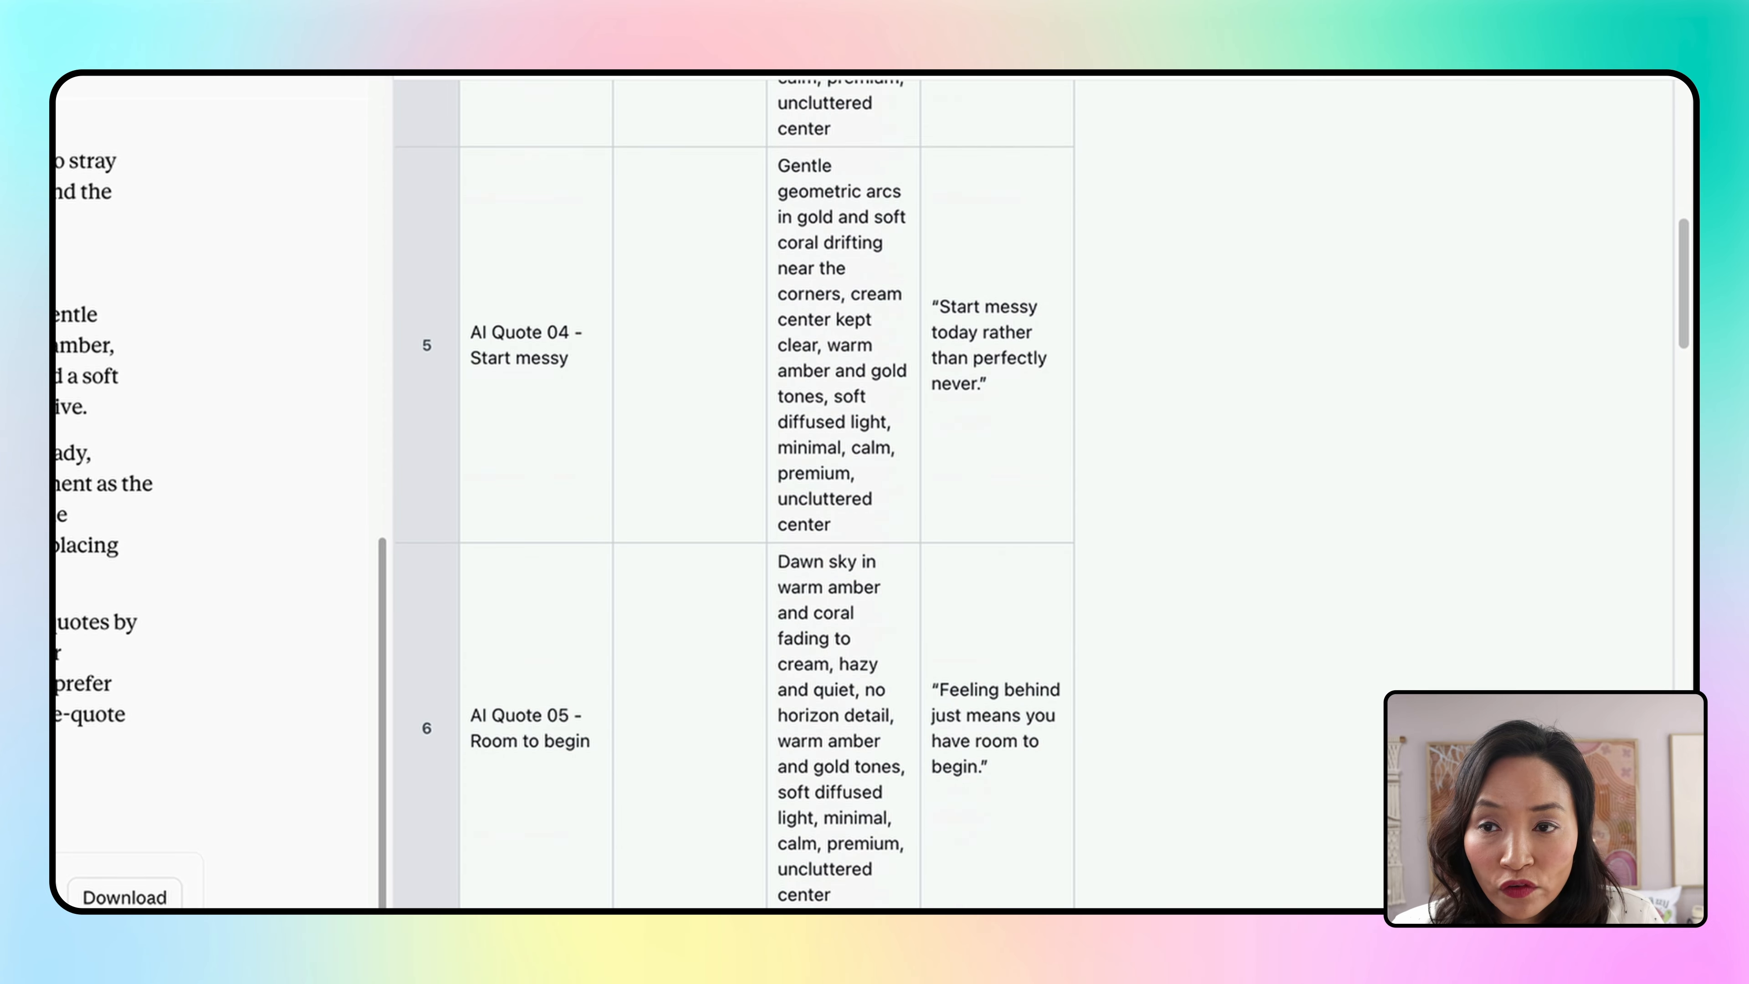
{"action": "scroll", "coordinate": [895, 496], "scroll_direction": "down", "scroll_amount": 10}
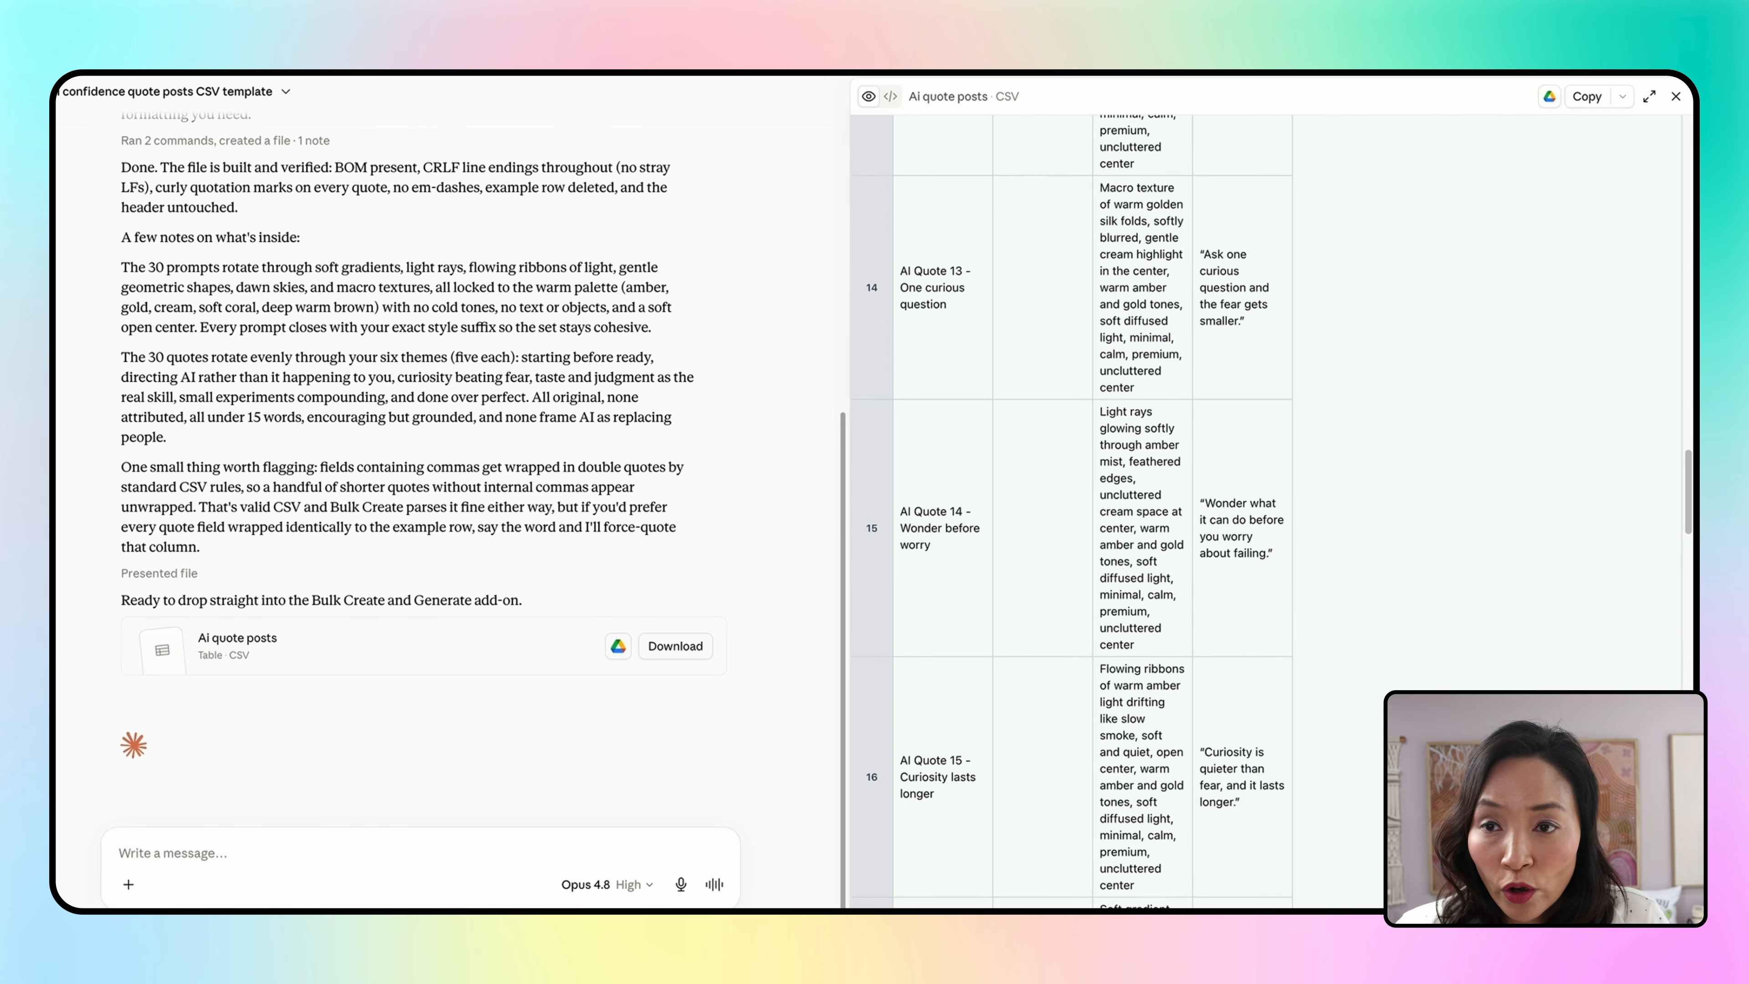
{"action": "left_click", "coordinate": [619, 642]}
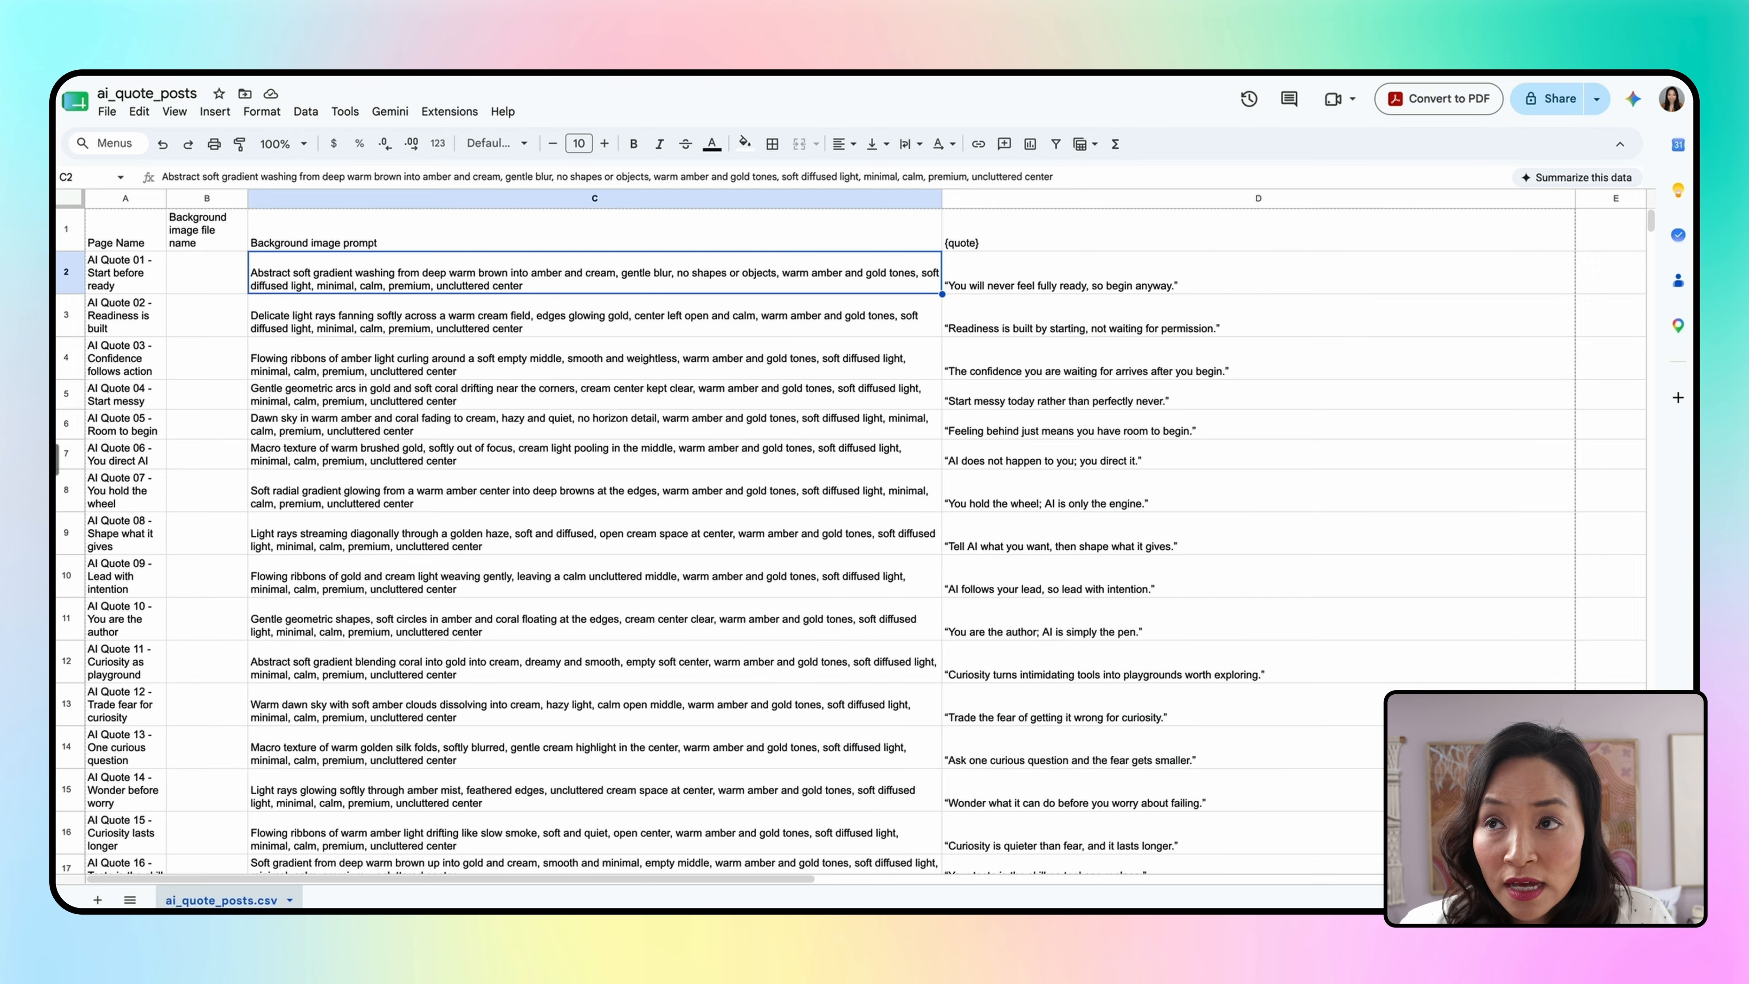
{"action": "scroll", "coordinate": [1343, 433], "scroll_direction": "down", "scroll_amount": 3}
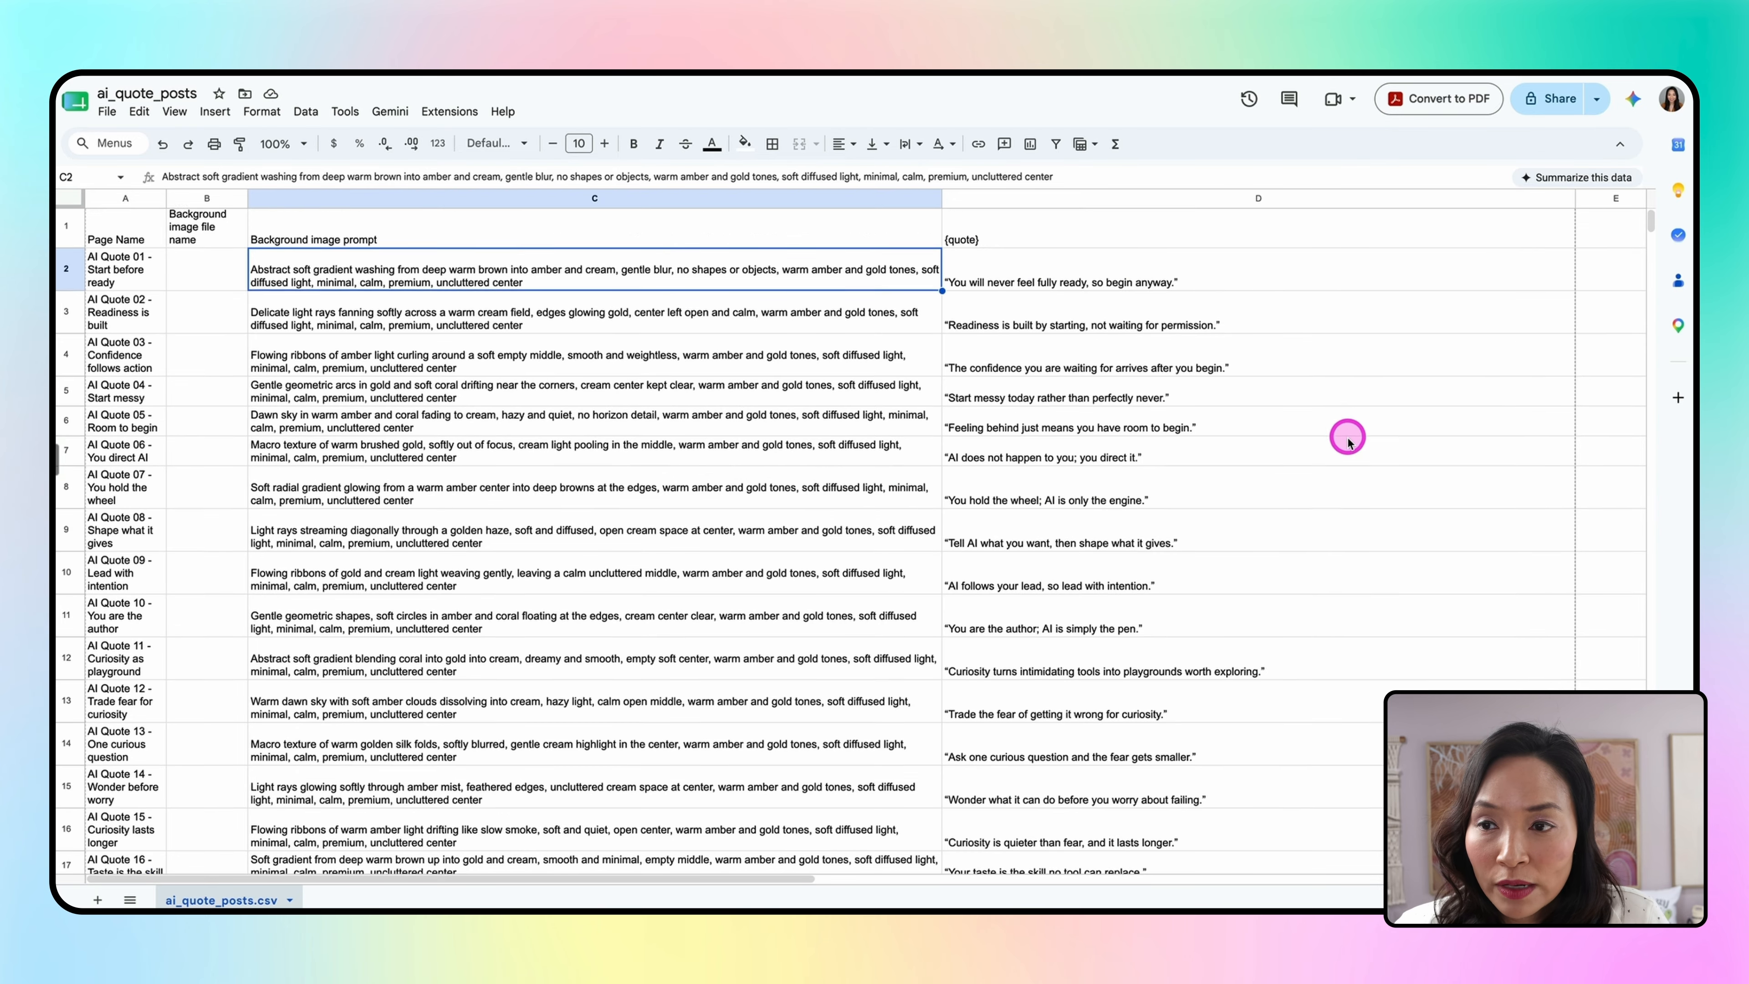
{"action": "scroll", "coordinate": [1358, 460], "scroll_direction": "down", "scroll_amount": 5}
{"action": "scroll", "coordinate": [1357, 460], "scroll_direction": "up", "scroll_amount": 8}
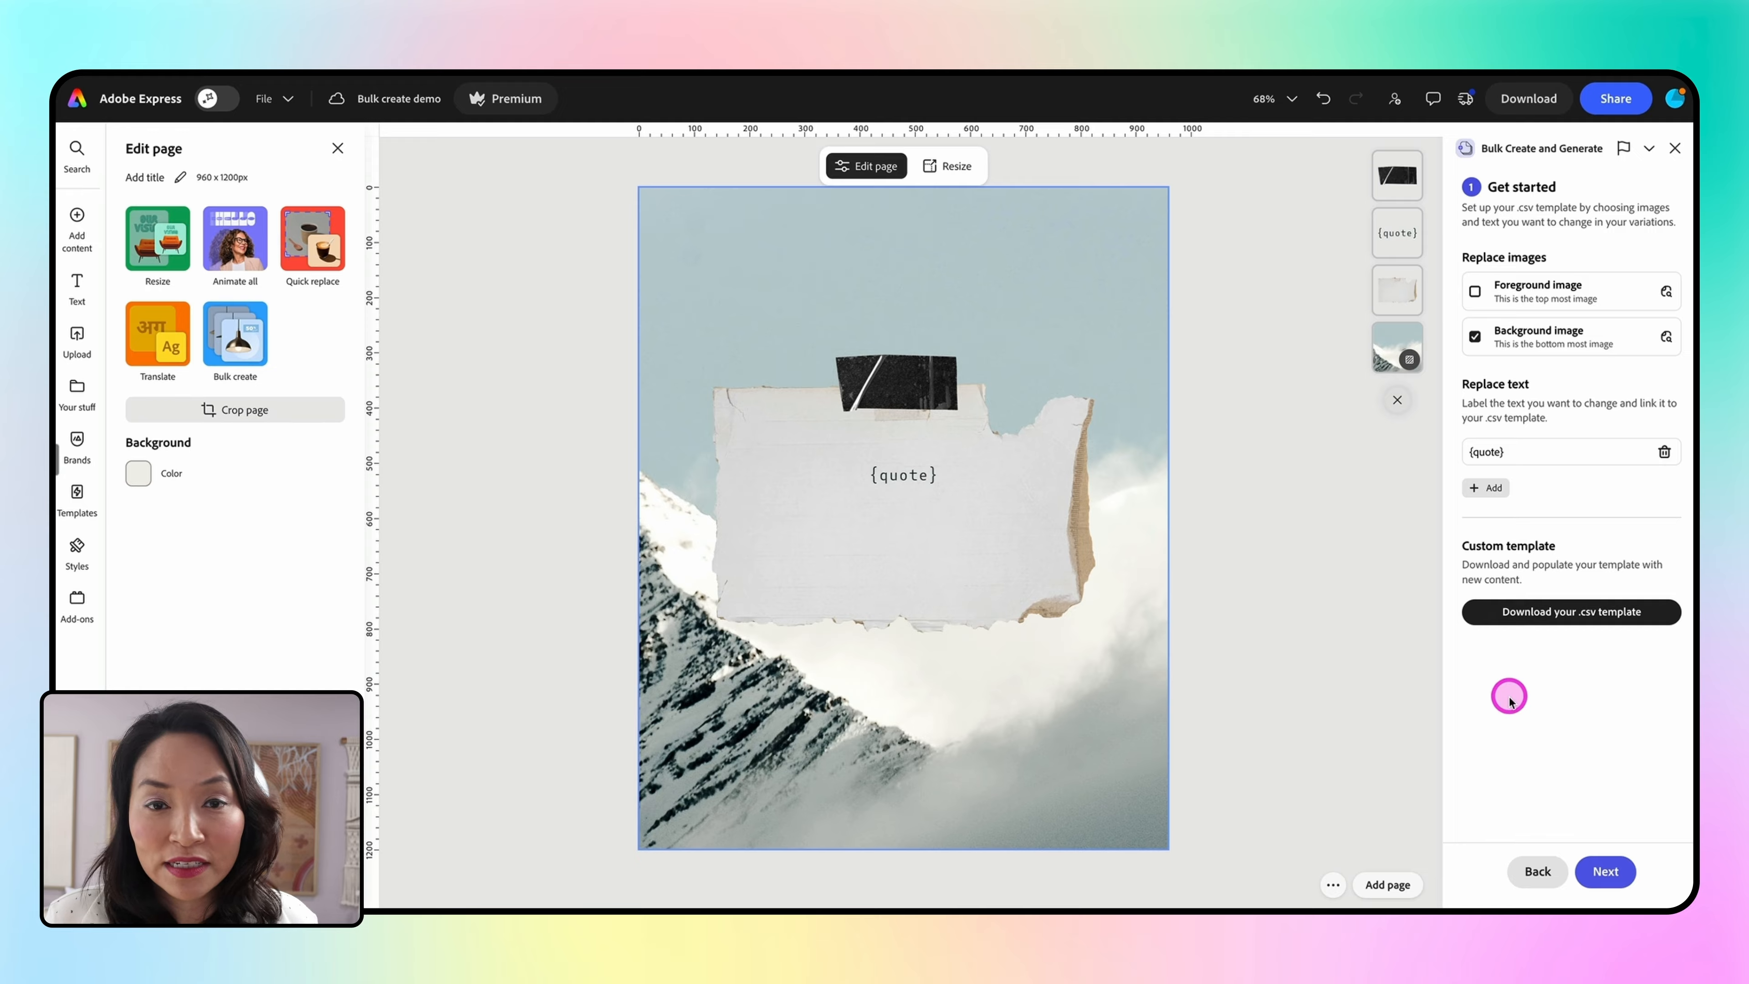
Continue to the upload step, tick Remove background and create the pages from ai_quote_posts.csv
{"action": "left_click", "coordinate": [1605, 871]}
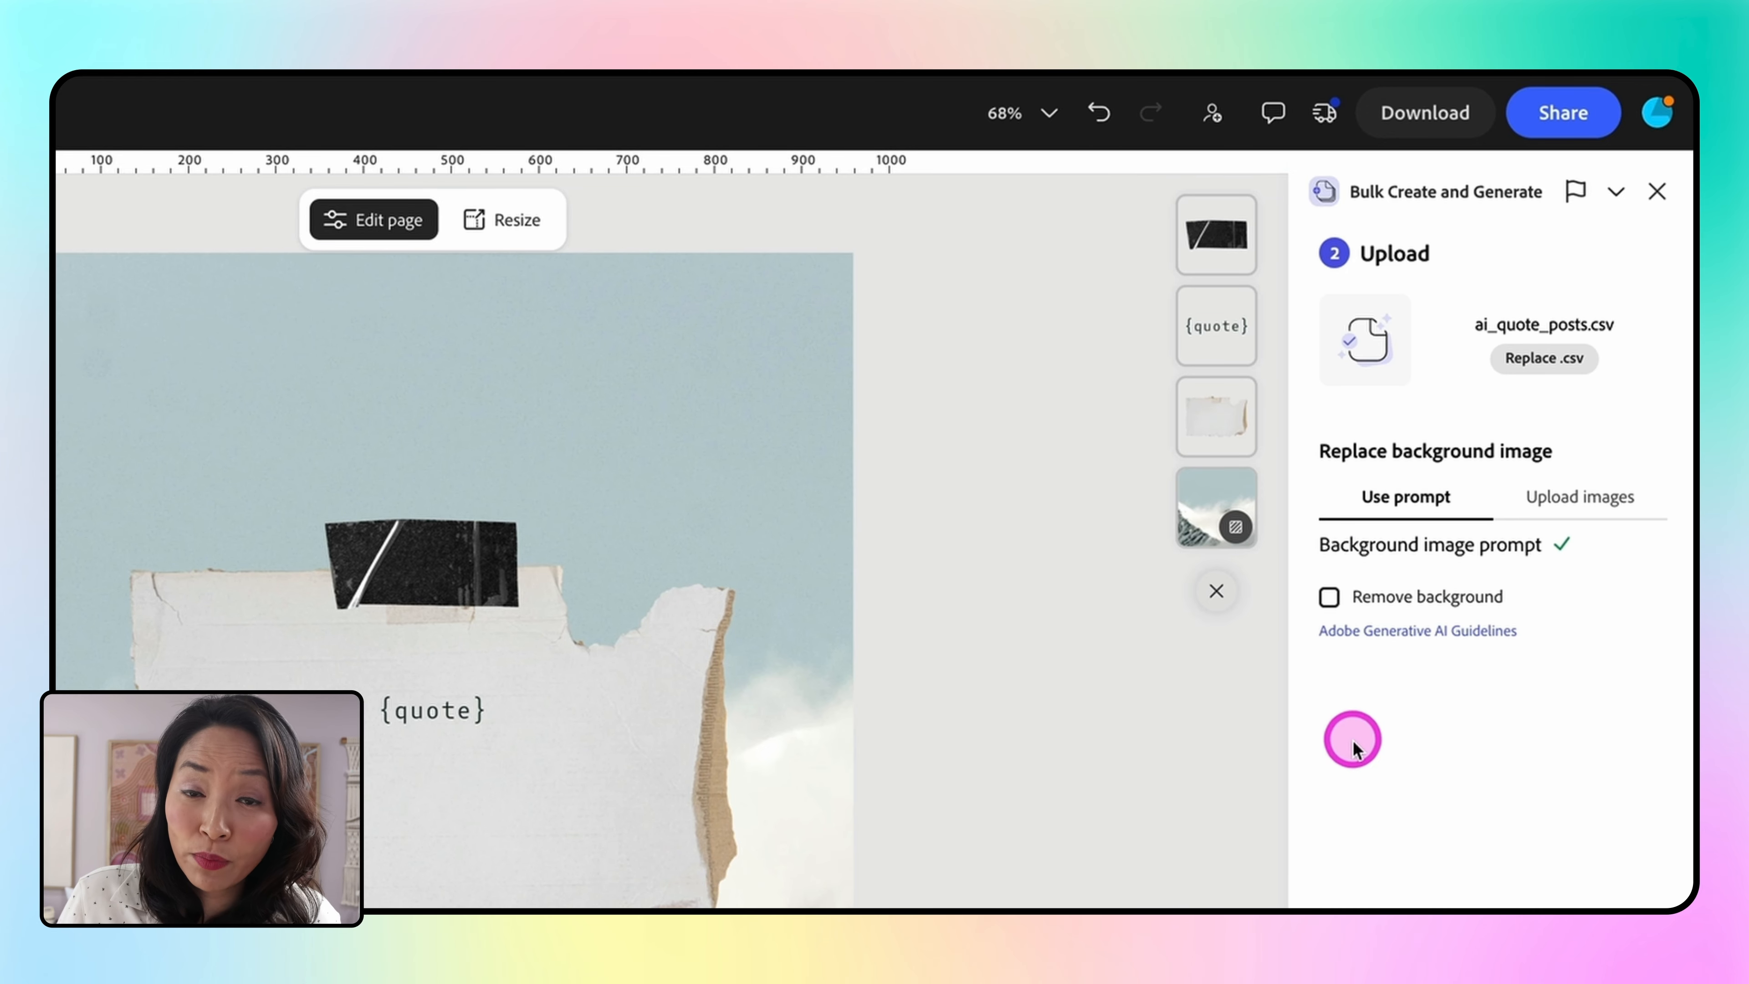
{"action": "left_click", "coordinate": [1329, 596]}
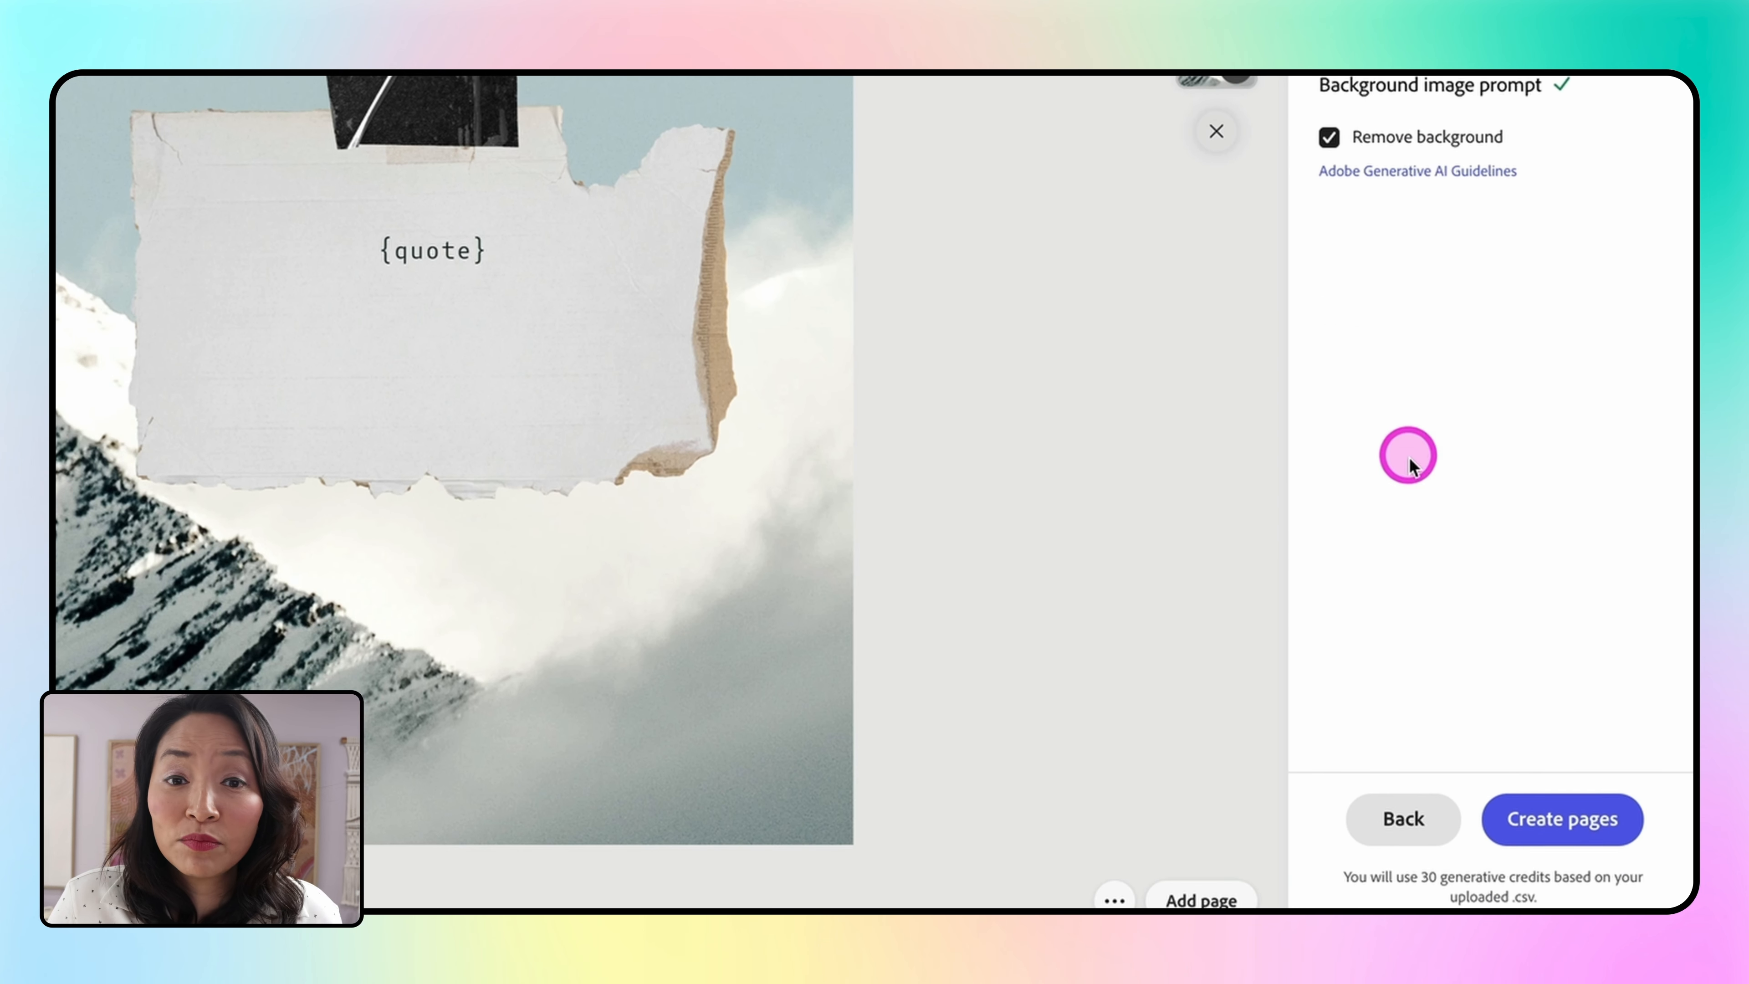
{"action": "left_click", "coordinate": [1562, 785]}
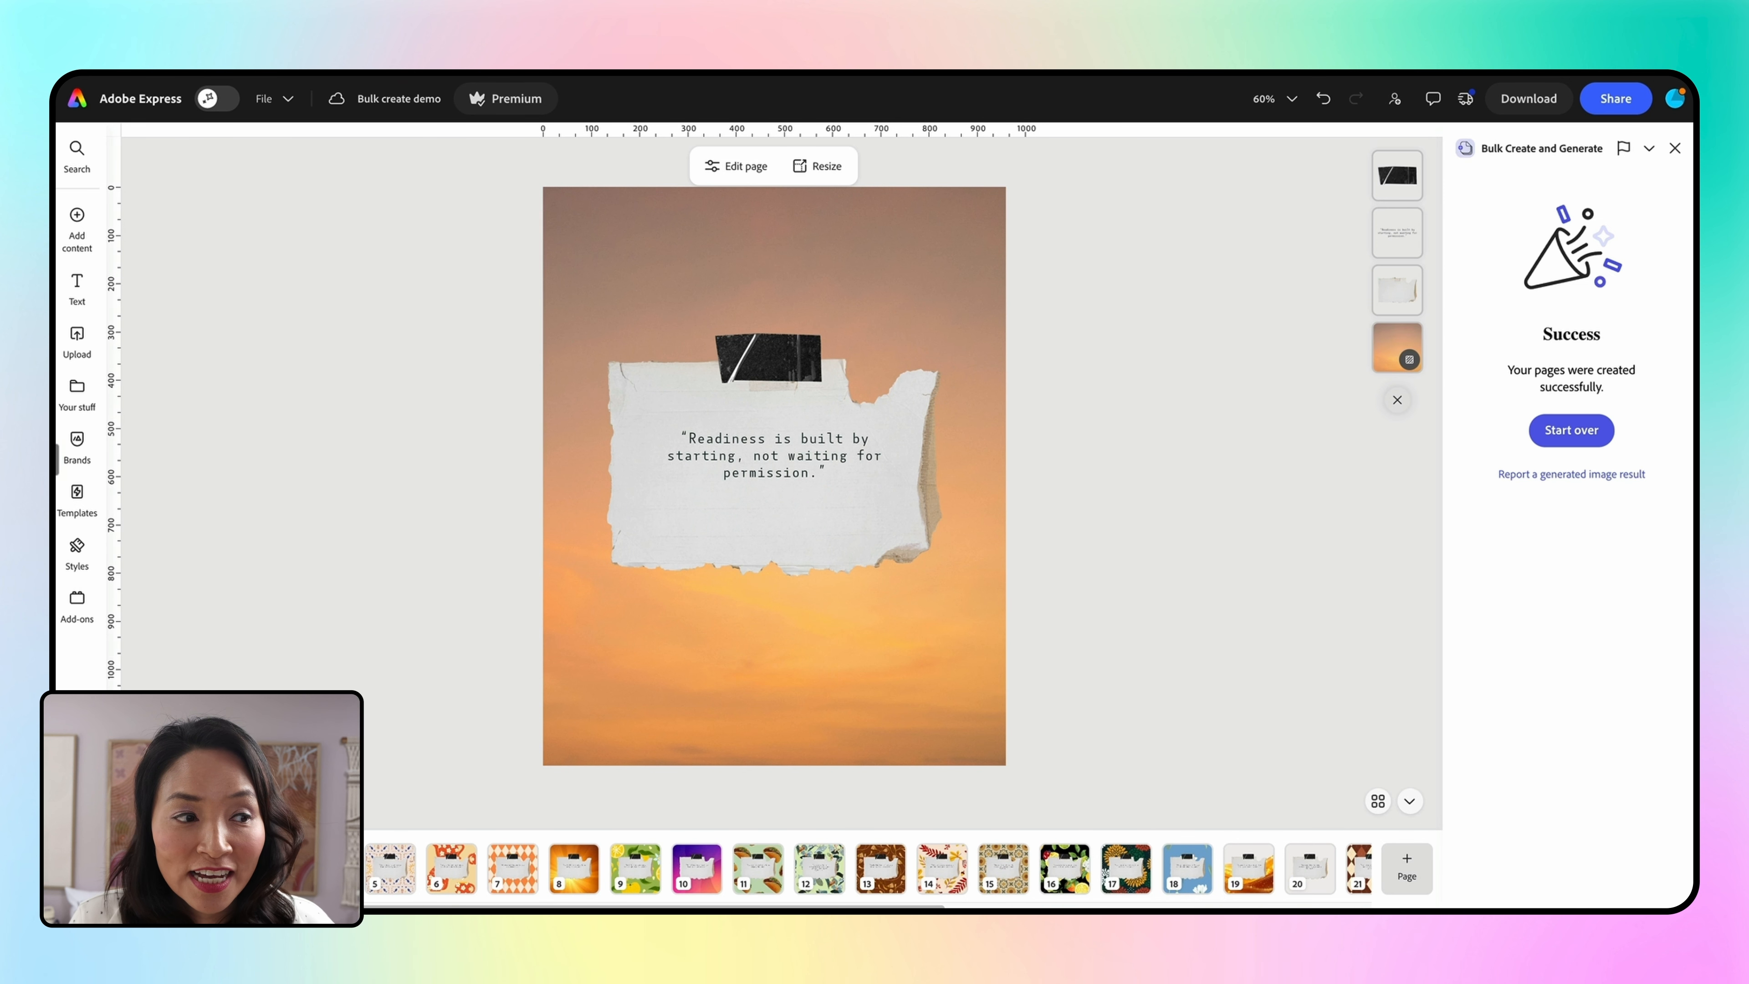
Review several of the generated quote pages one by one
{"action": "left_click", "coordinate": [388, 884]}
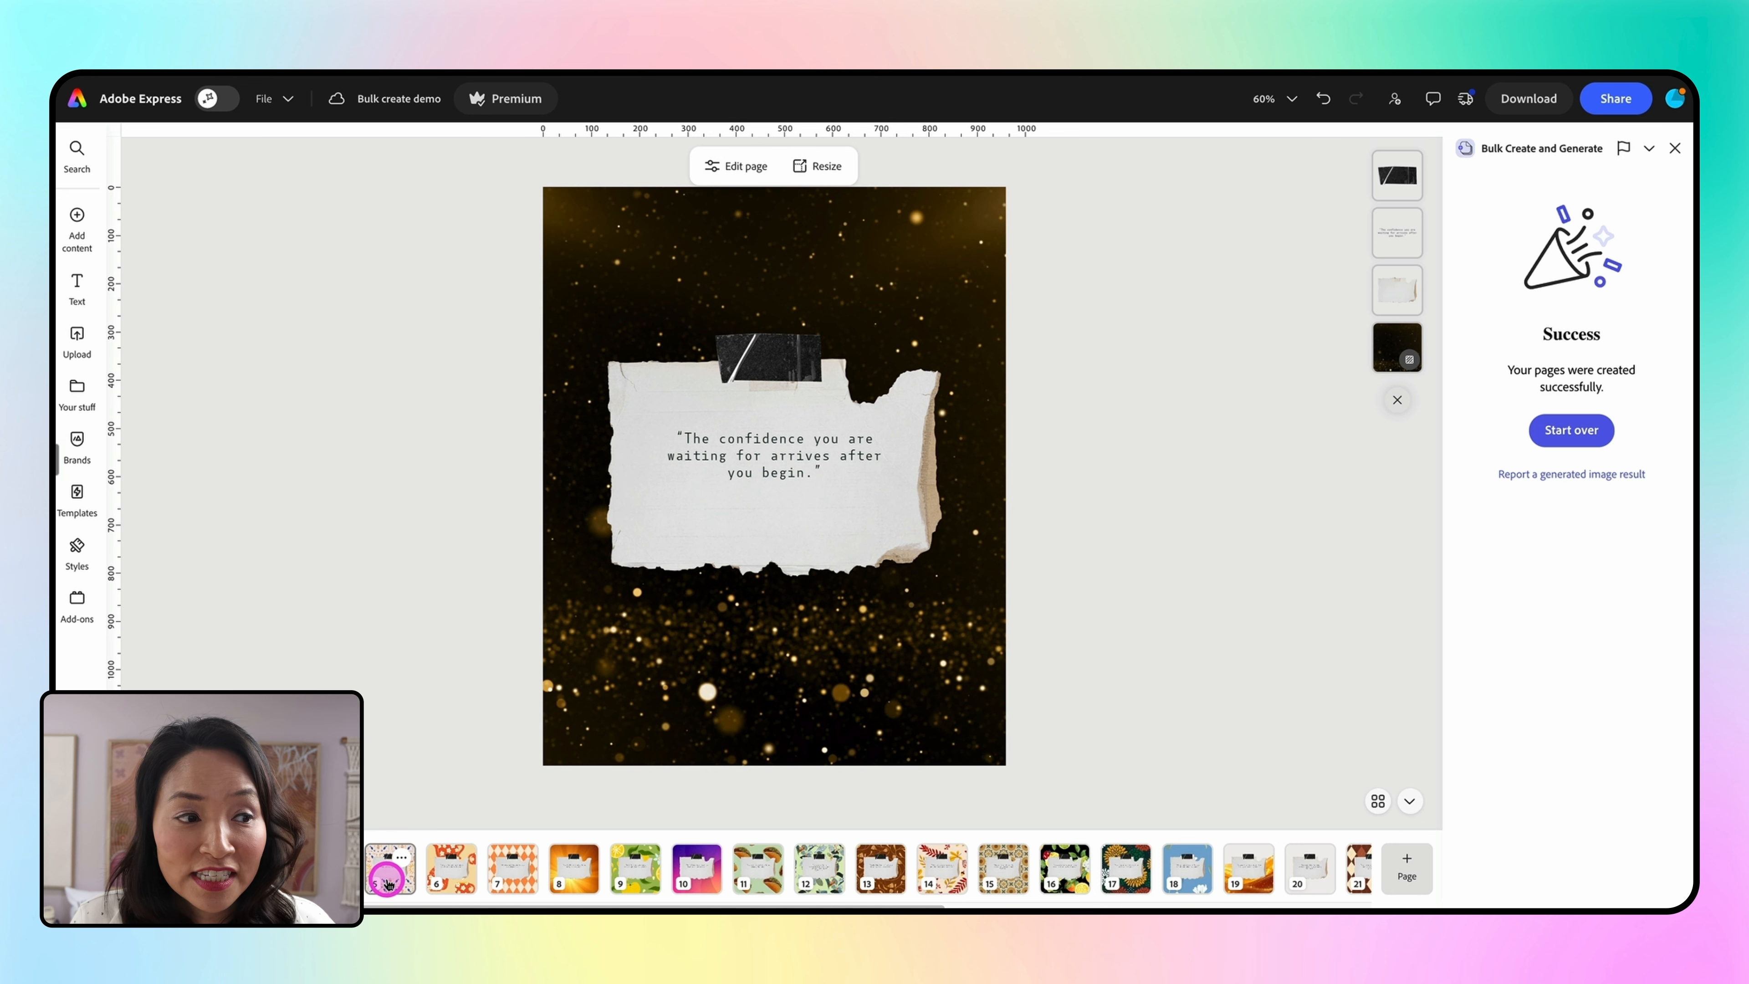
{"action": "left_click", "coordinate": [461, 882]}
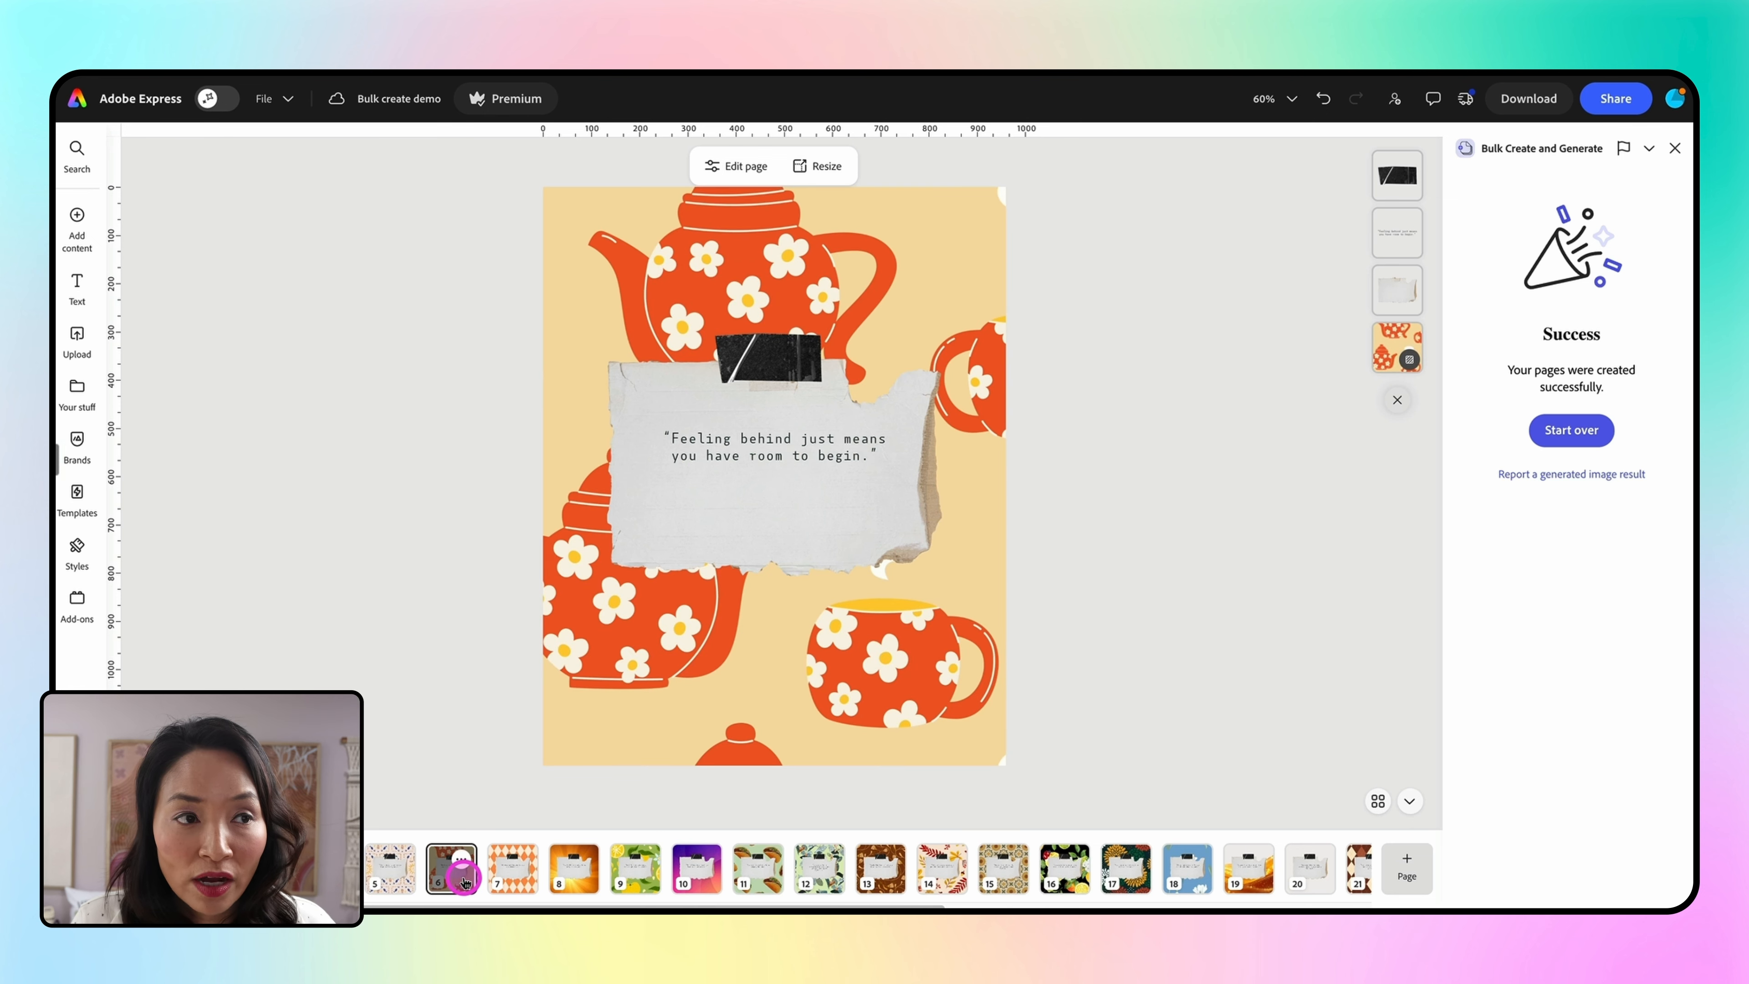
{"action": "left_click", "coordinate": [515, 881]}
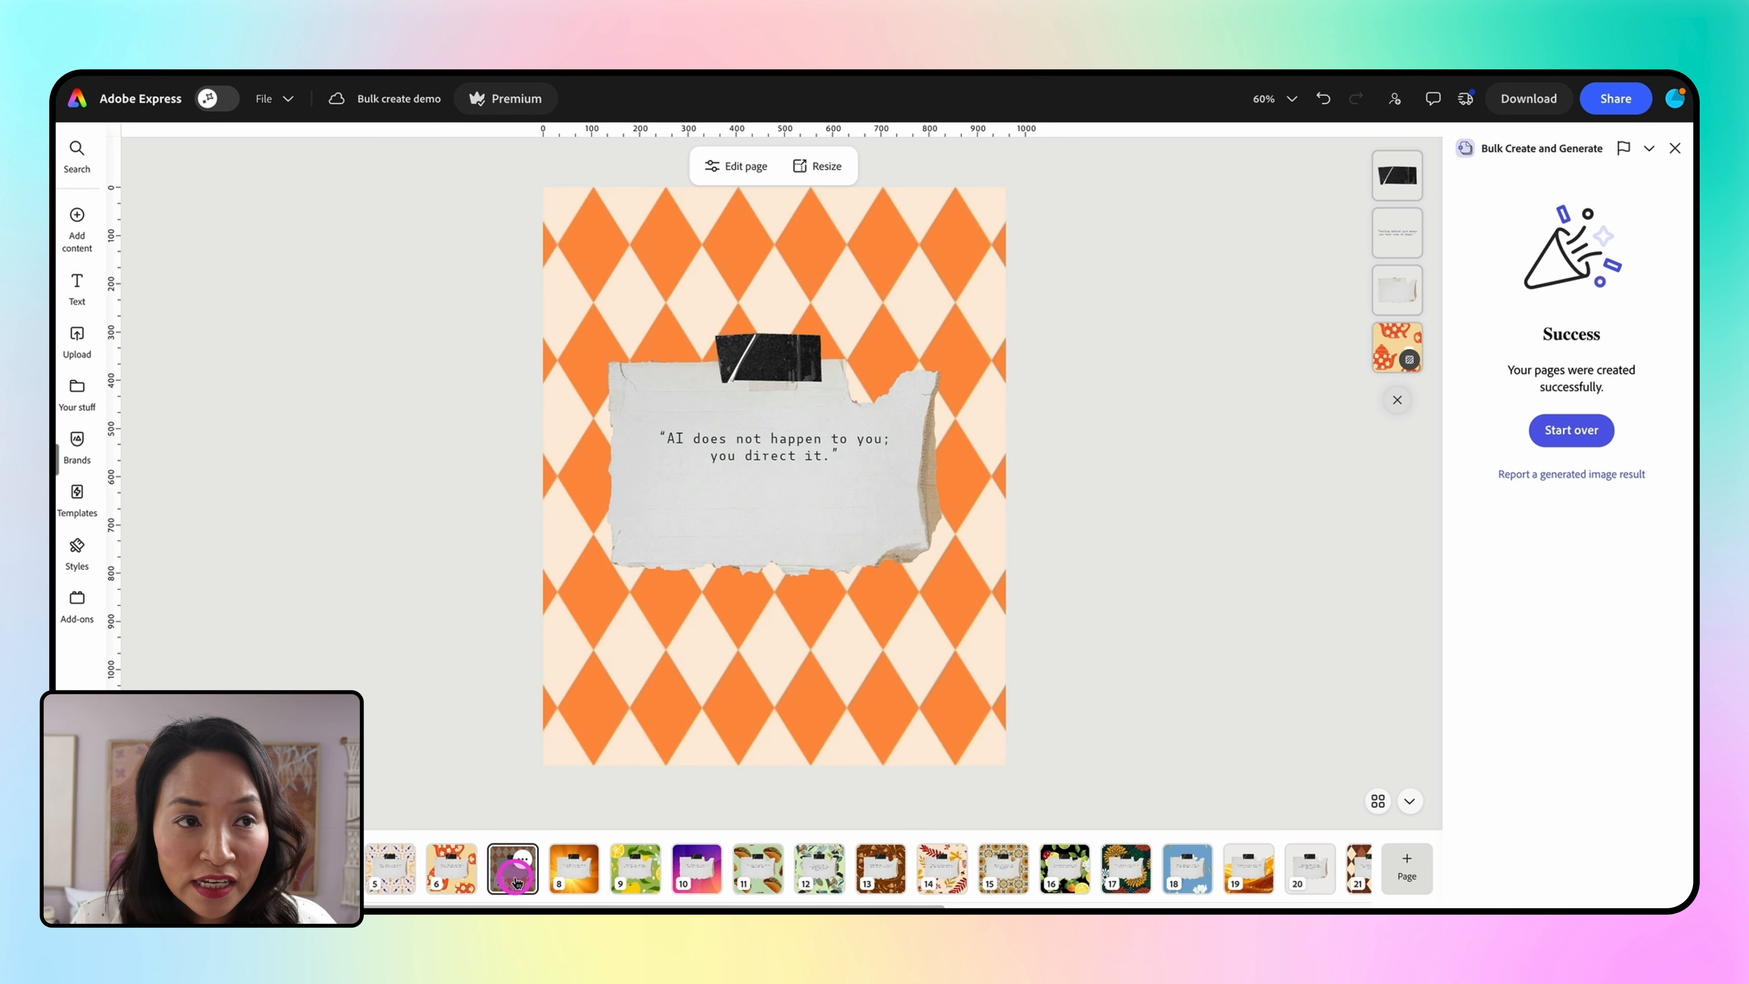
{"action": "left_click", "coordinate": [828, 738]}
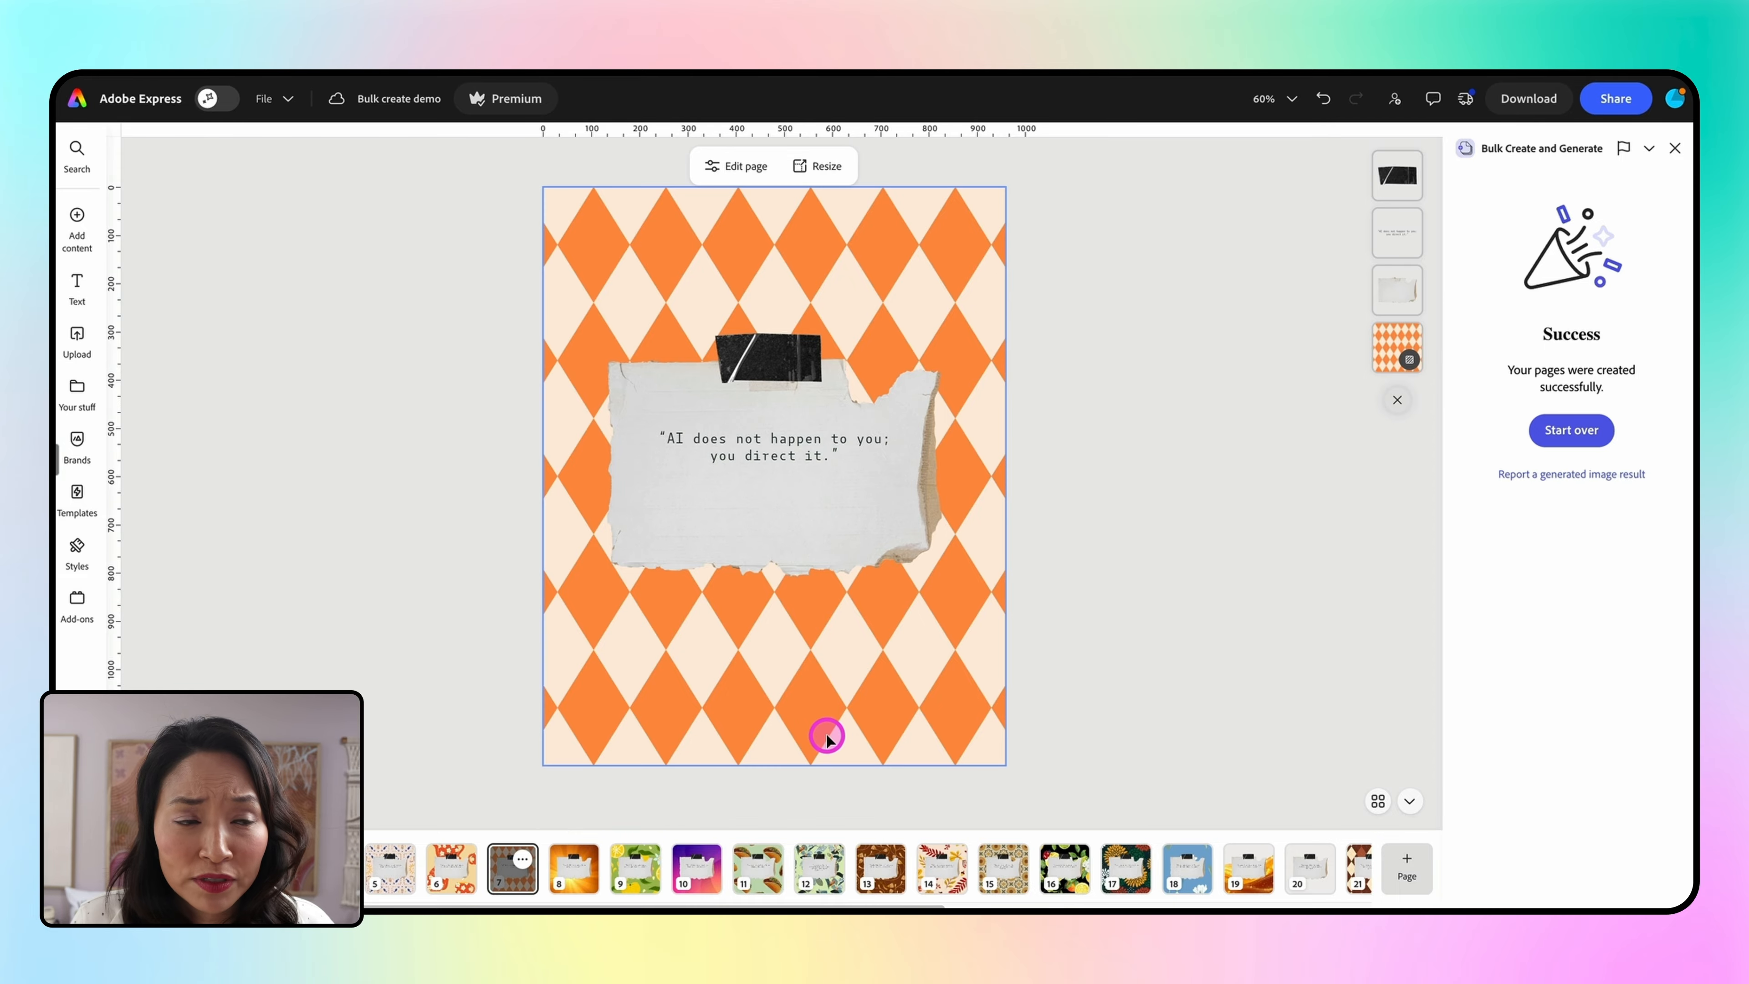
Select the quote text on the diamond-pattern page and download that page as a PNG
{"action": "left_click", "coordinate": [773, 477]}
{"action": "left_click", "coordinate": [772, 440]}
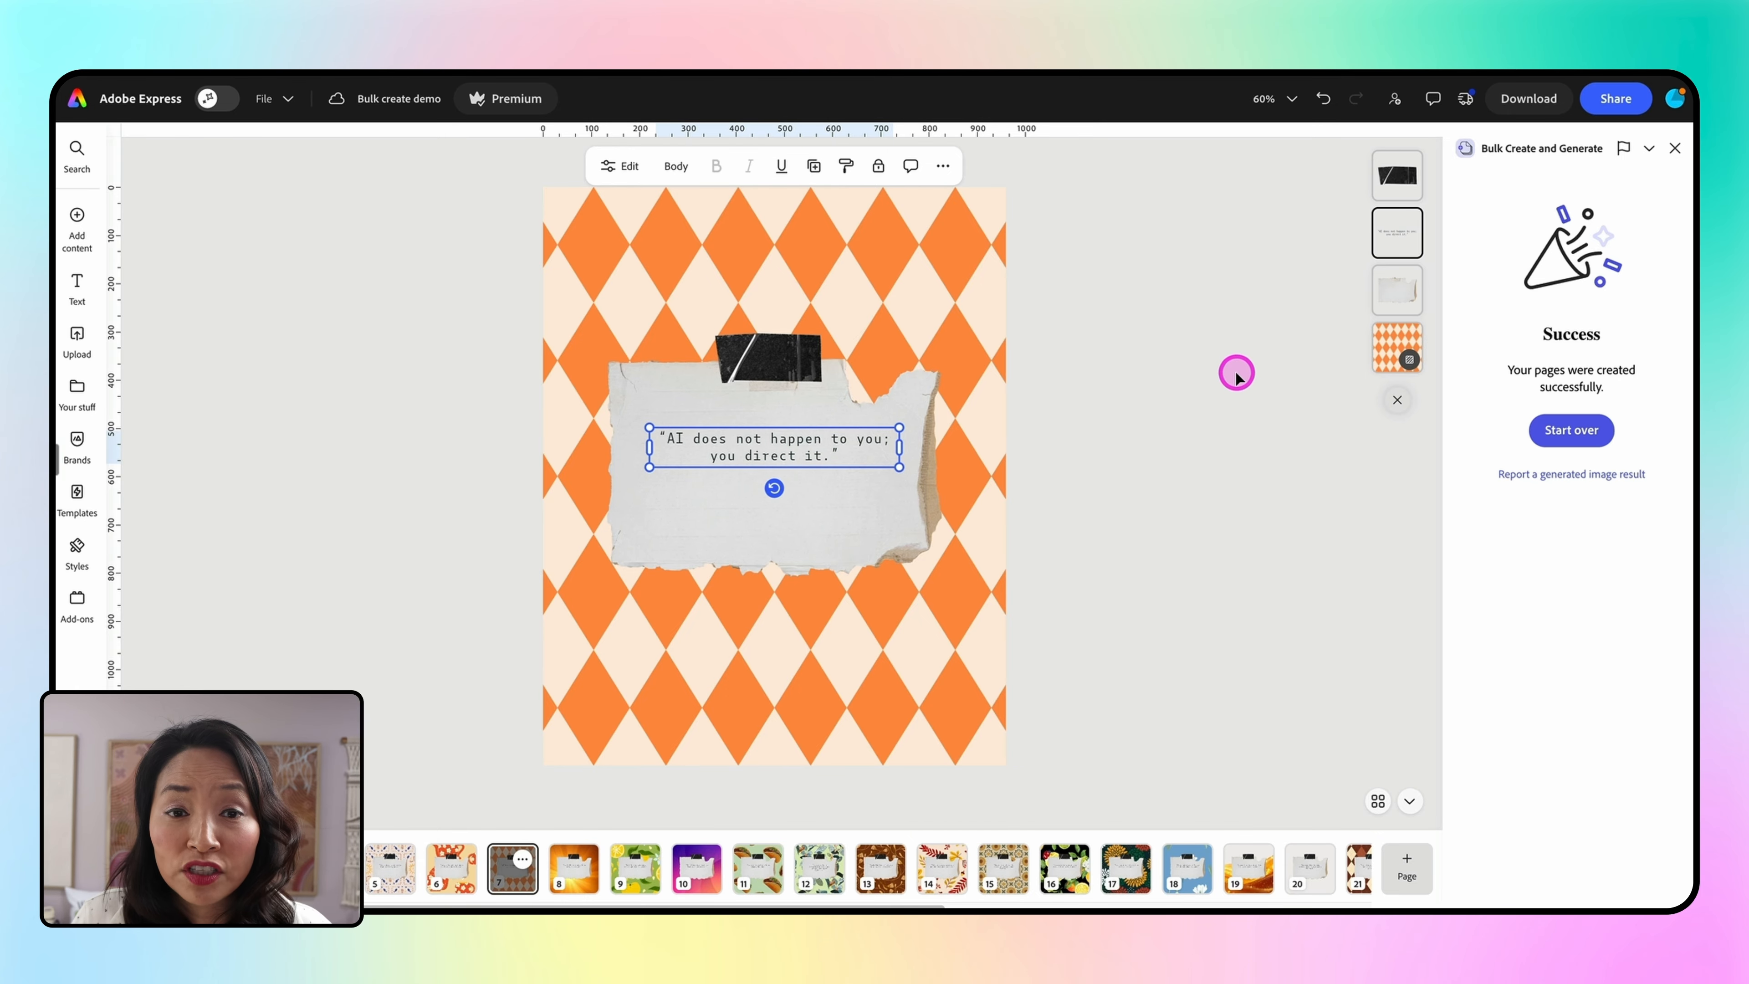
{"action": "left_click", "coordinate": [1526, 98]}
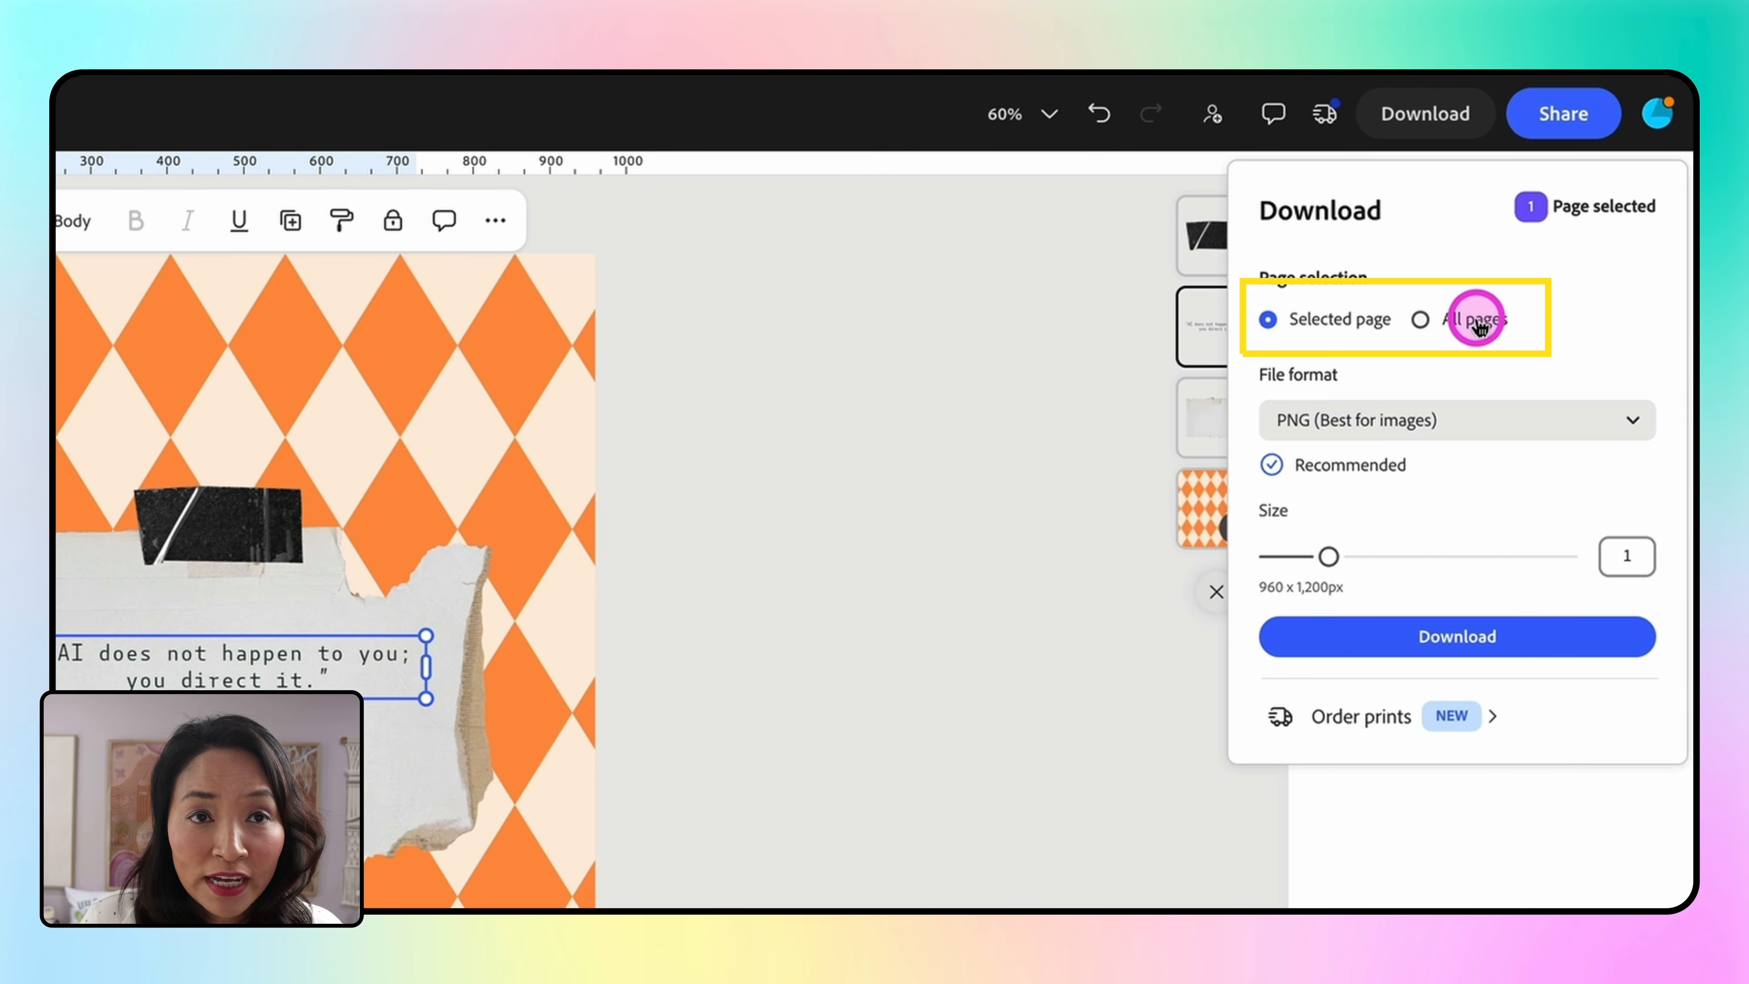
{"action": "left_click", "coordinate": [1395, 655]}
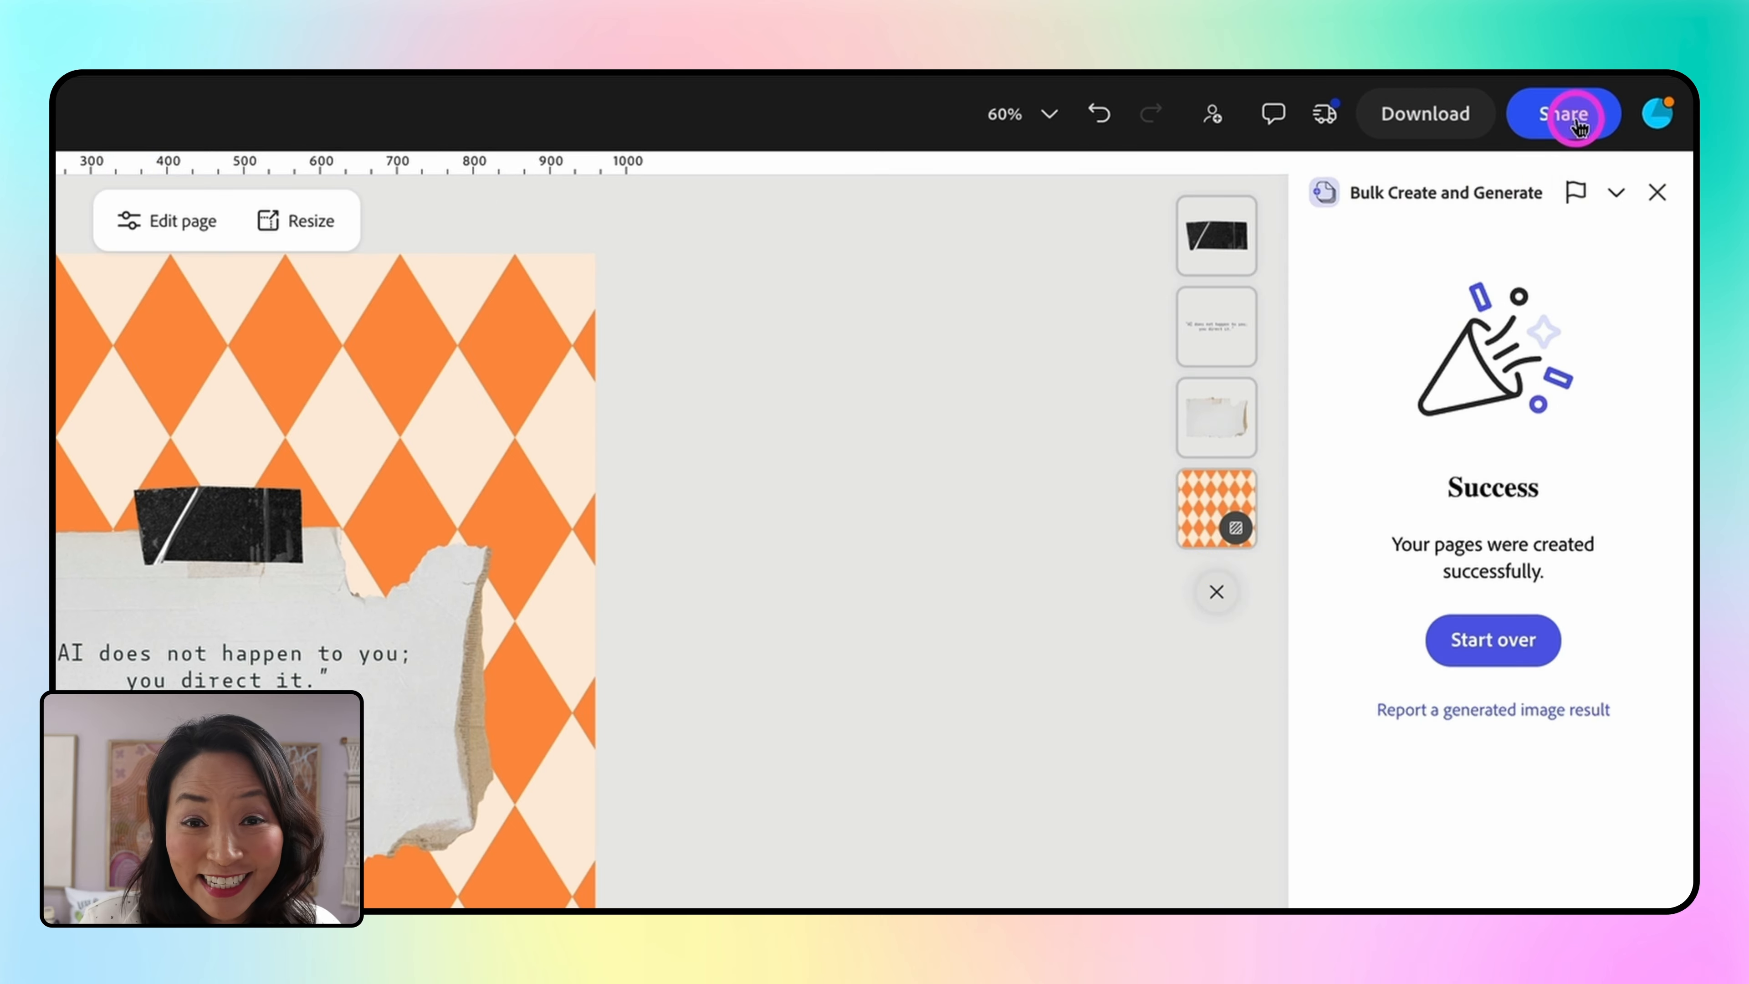
Open Schedule post sharing for the page with the Instagram channel
{"action": "left_click", "coordinate": [1577, 124]}
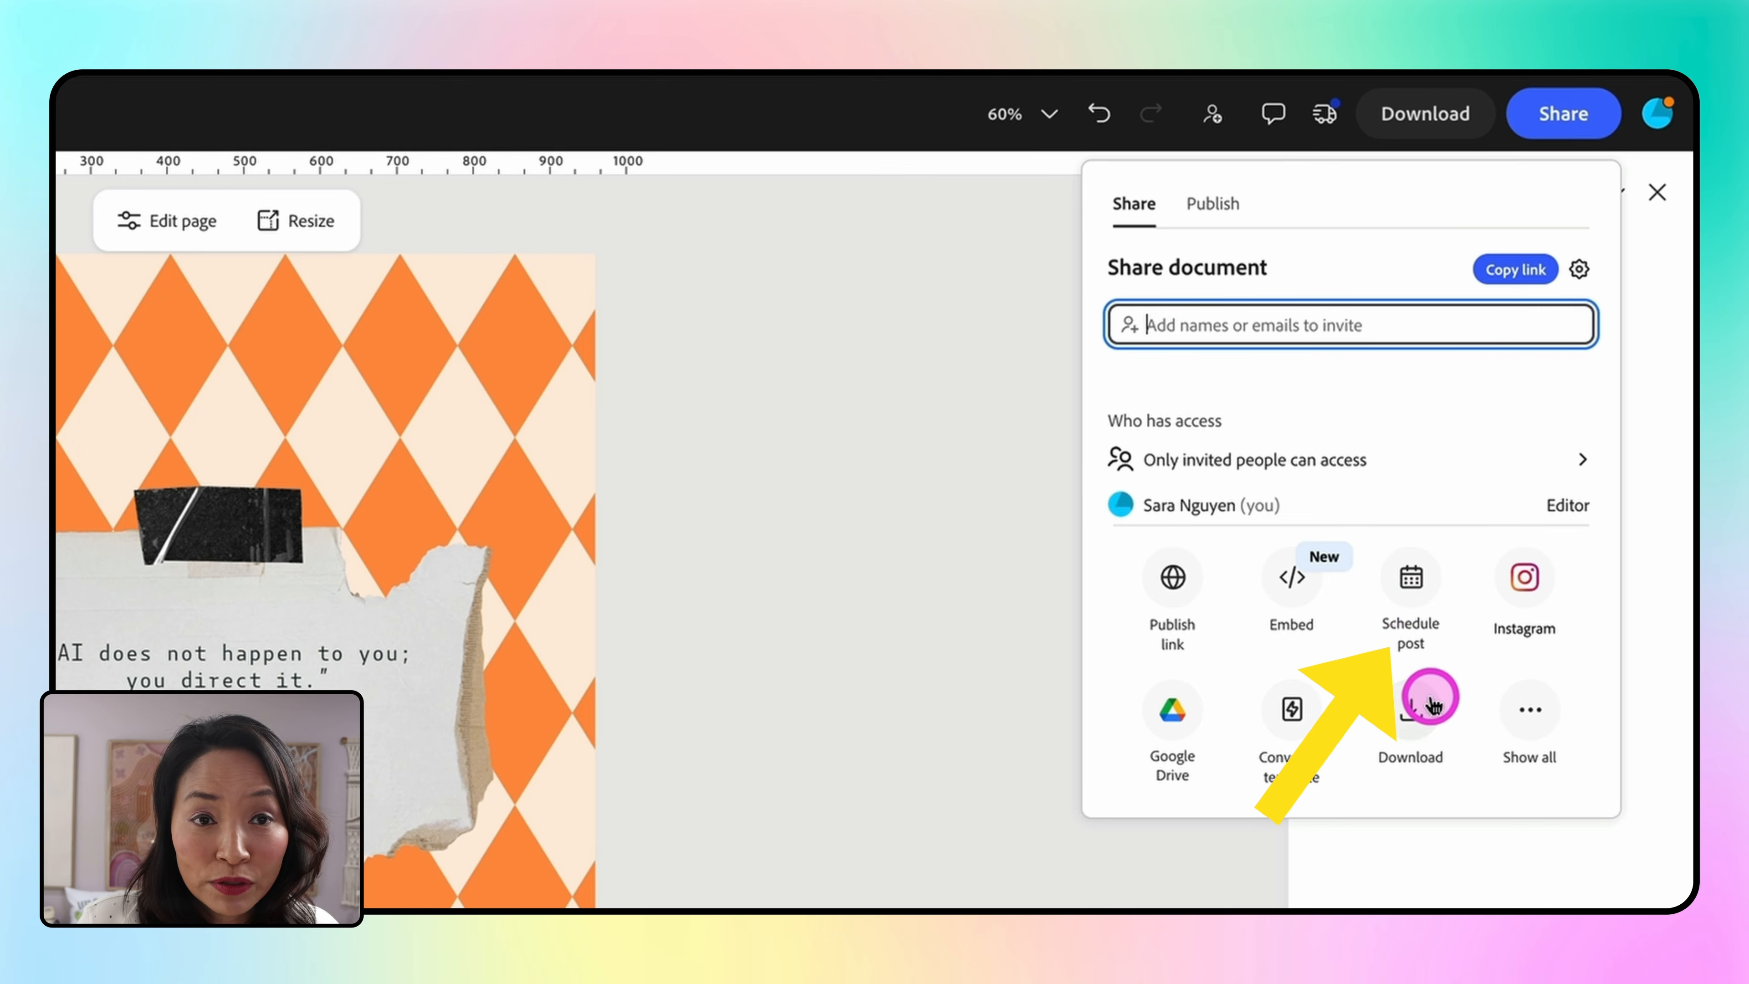
{"action": "left_click", "coordinate": [1412, 614]}
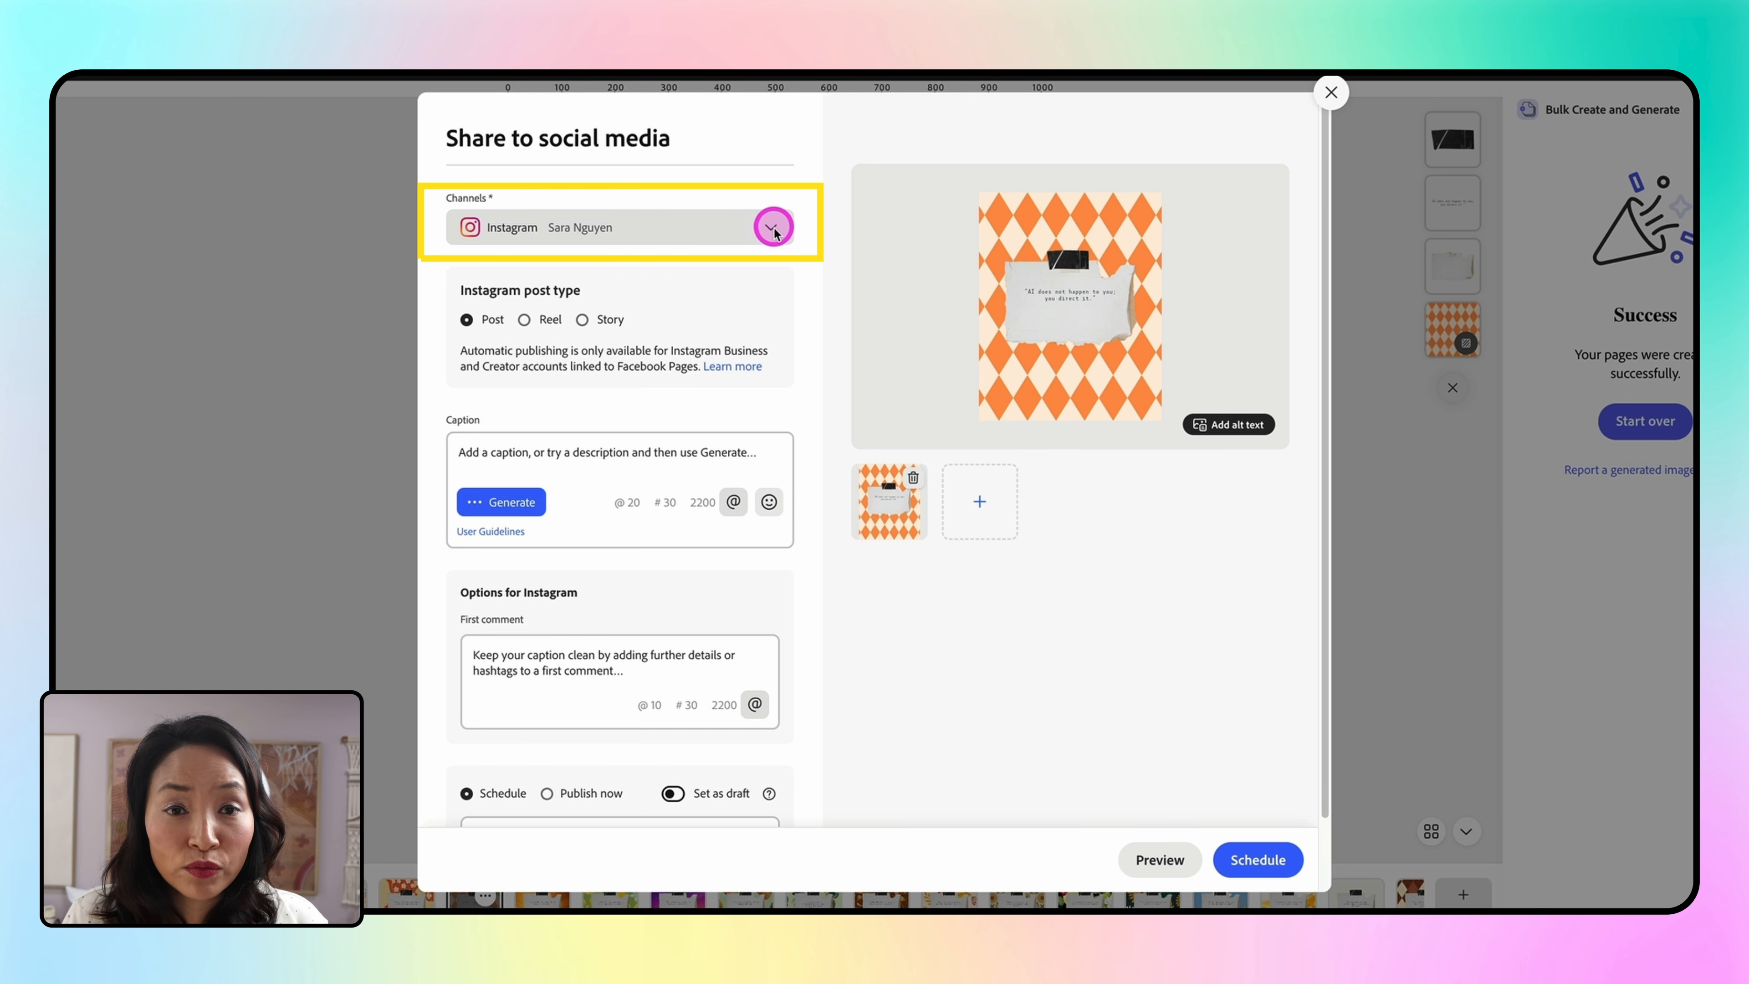
{"action": "left_click", "coordinate": [772, 228]}
{"action": "left_click", "coordinate": [774, 230]}
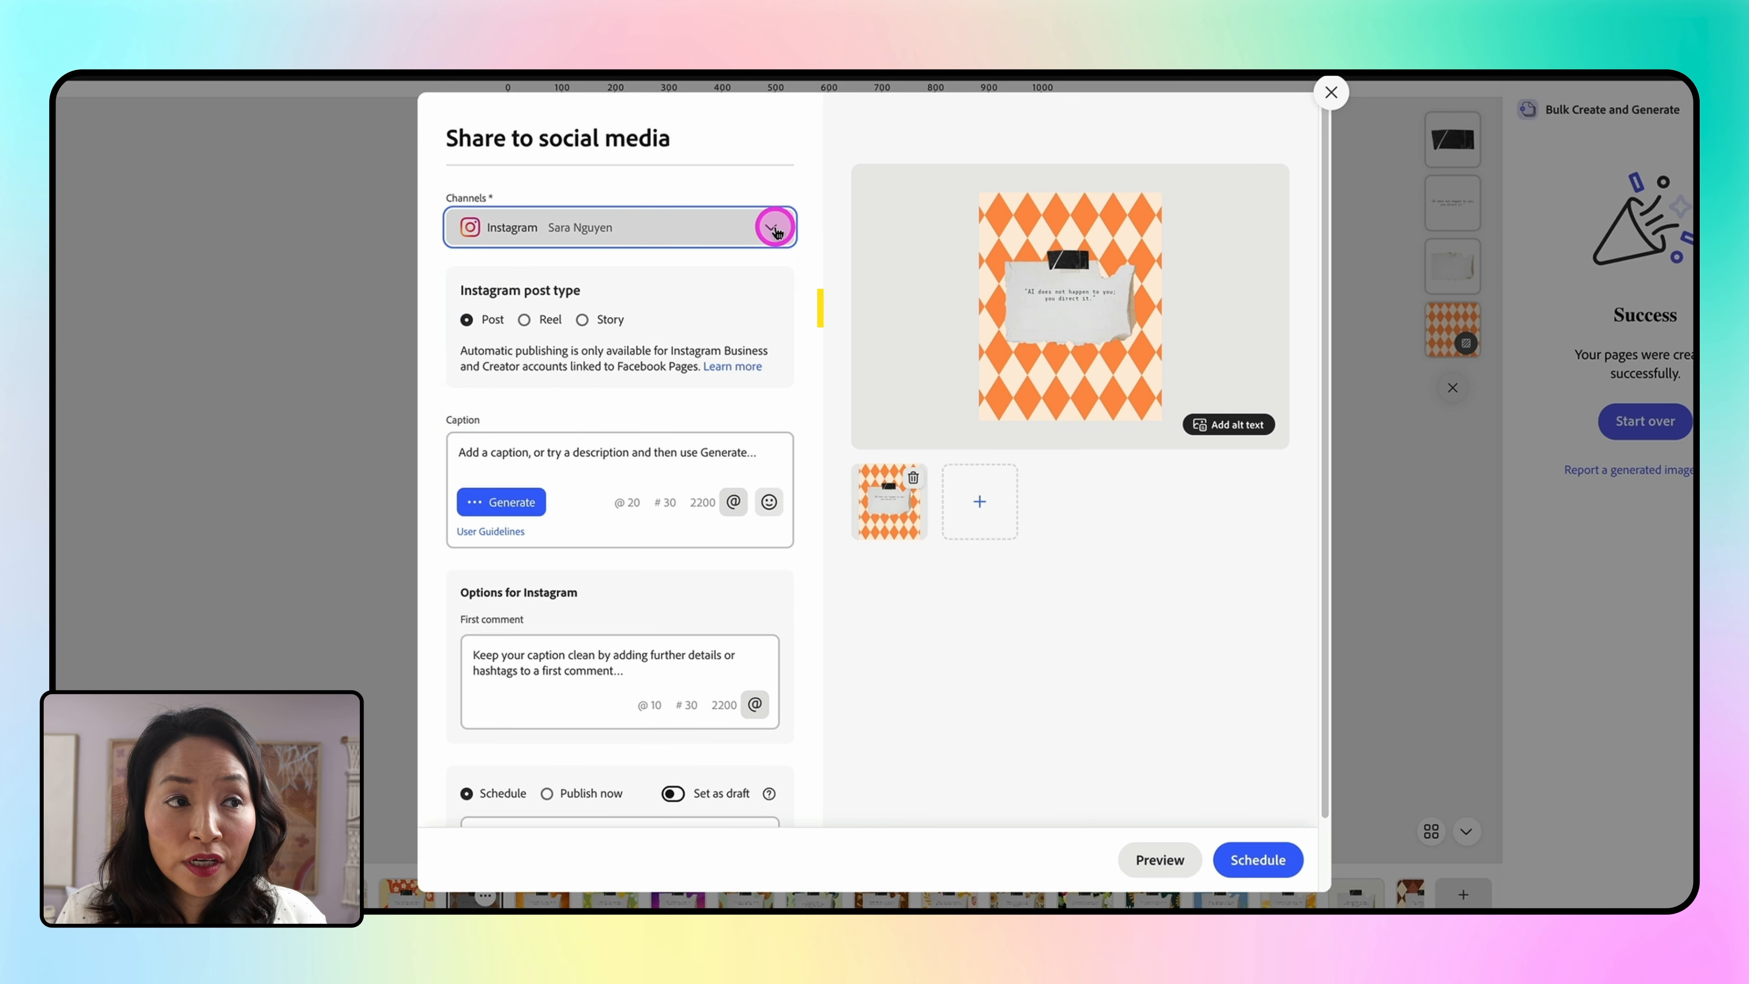
Generate a new AI caption for the Instagram post
{"action": "left_click", "coordinate": [685, 453]}
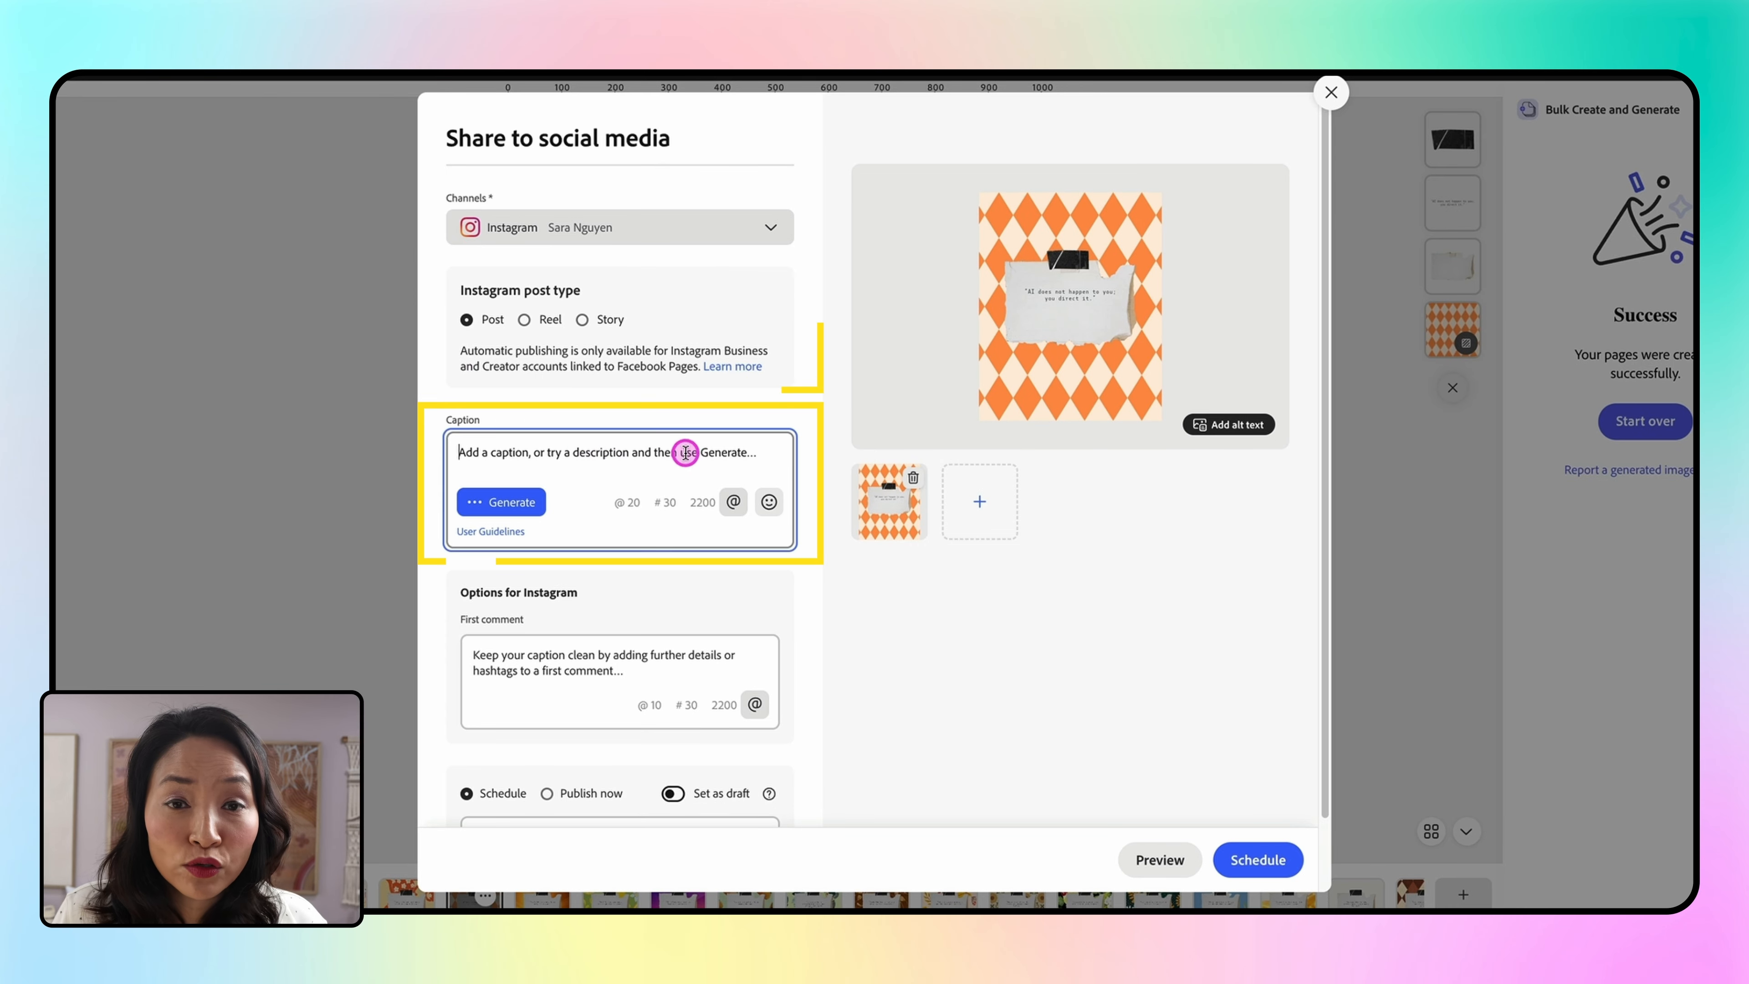
{"action": "left_click", "coordinate": [510, 505]}
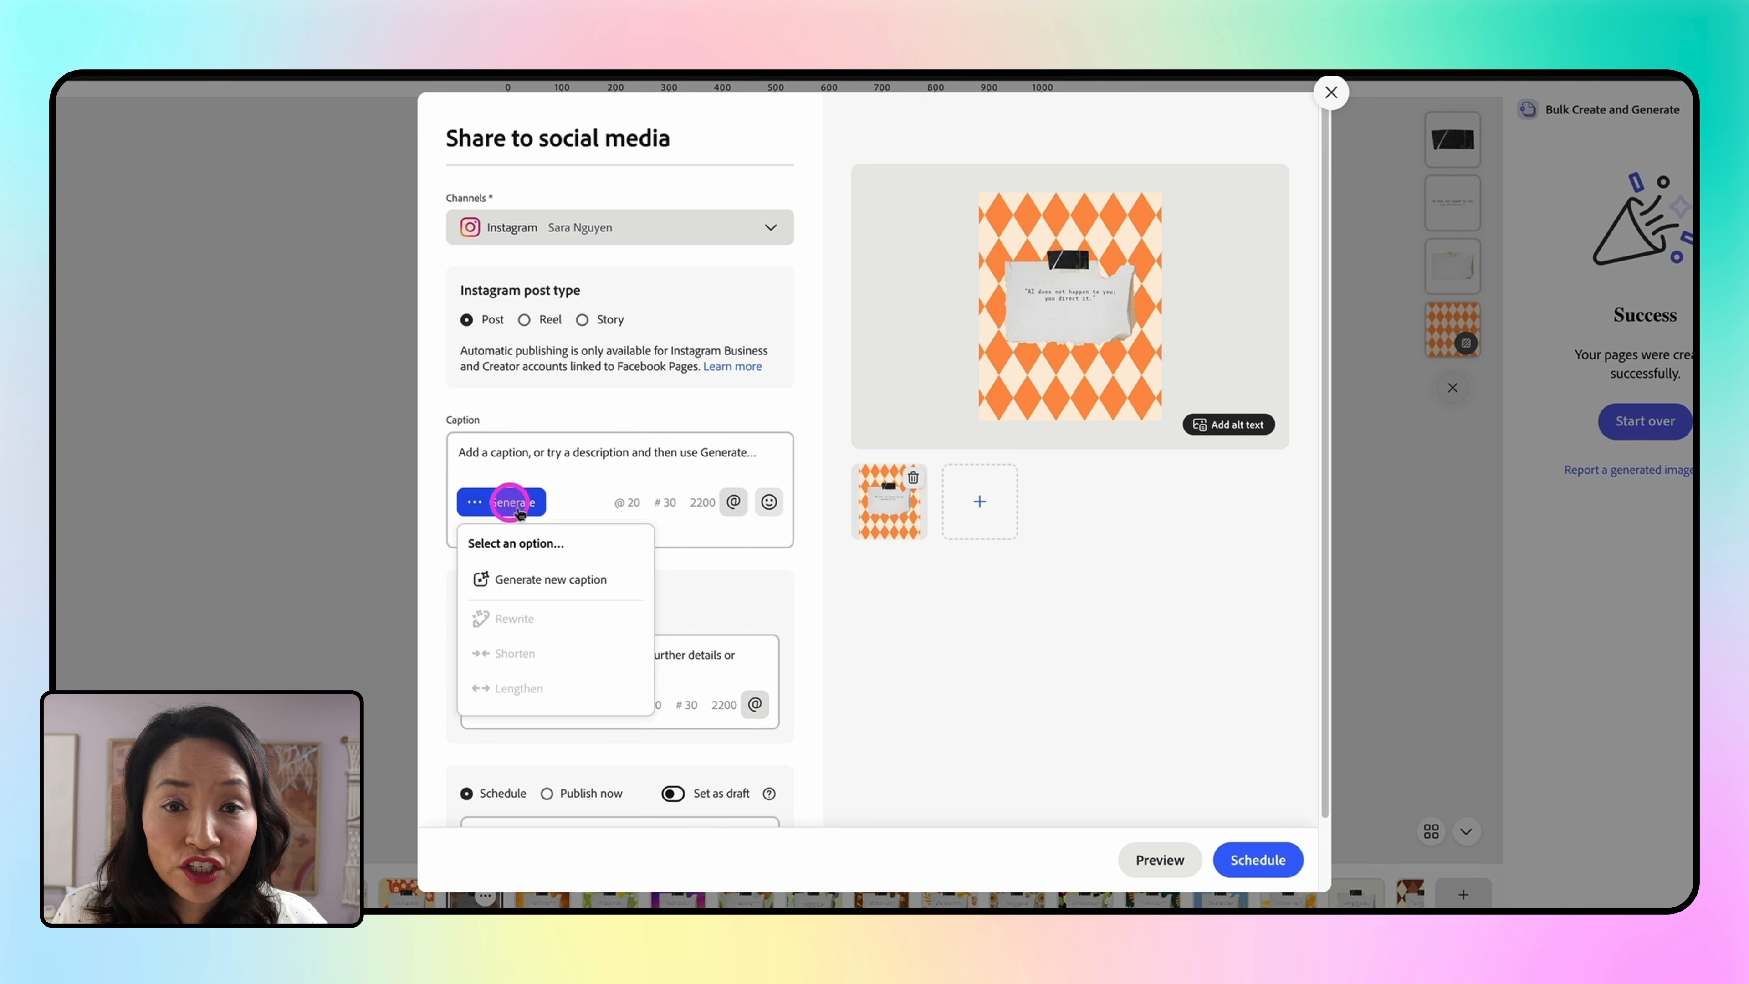
{"action": "left_click", "coordinate": [561, 582]}
Set the schedule date and time to 29/08/2026, 01:06 pm and schedule the post
{"action": "scroll", "coordinate": [559, 578], "scroll_direction": "down", "scroll_amount": 2}
{"action": "left_click", "coordinate": [760, 756]}
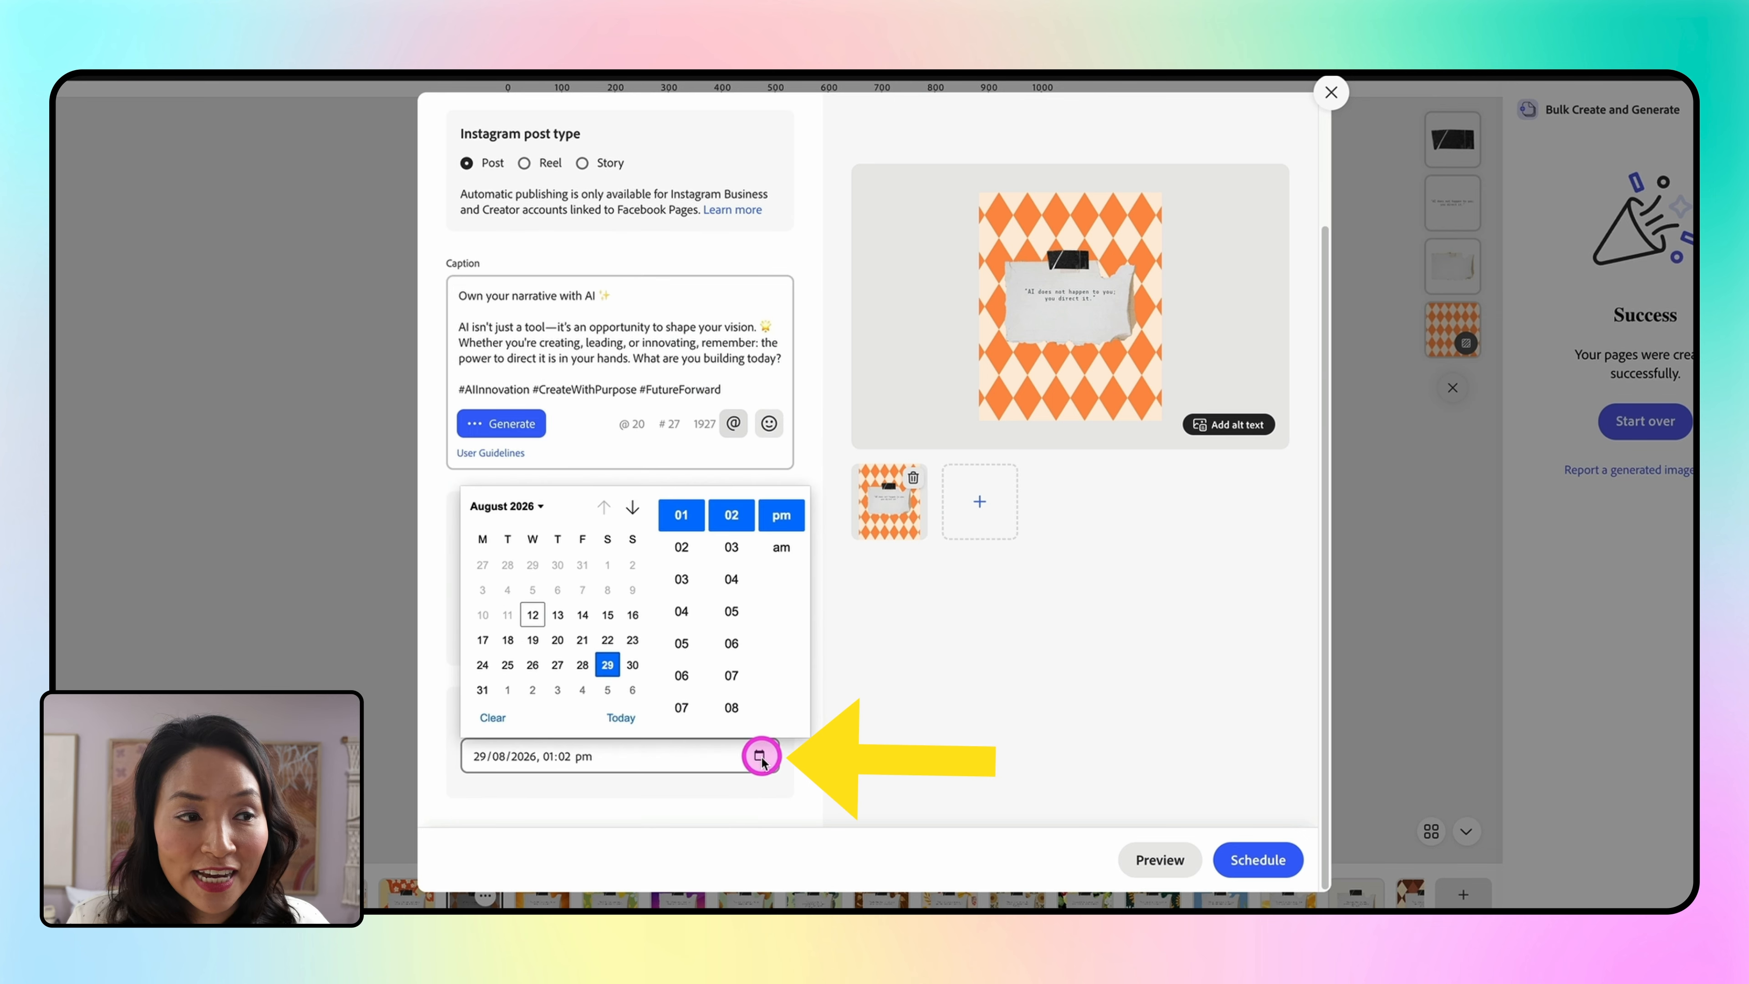
{"action": "left_click", "coordinate": [727, 643]}
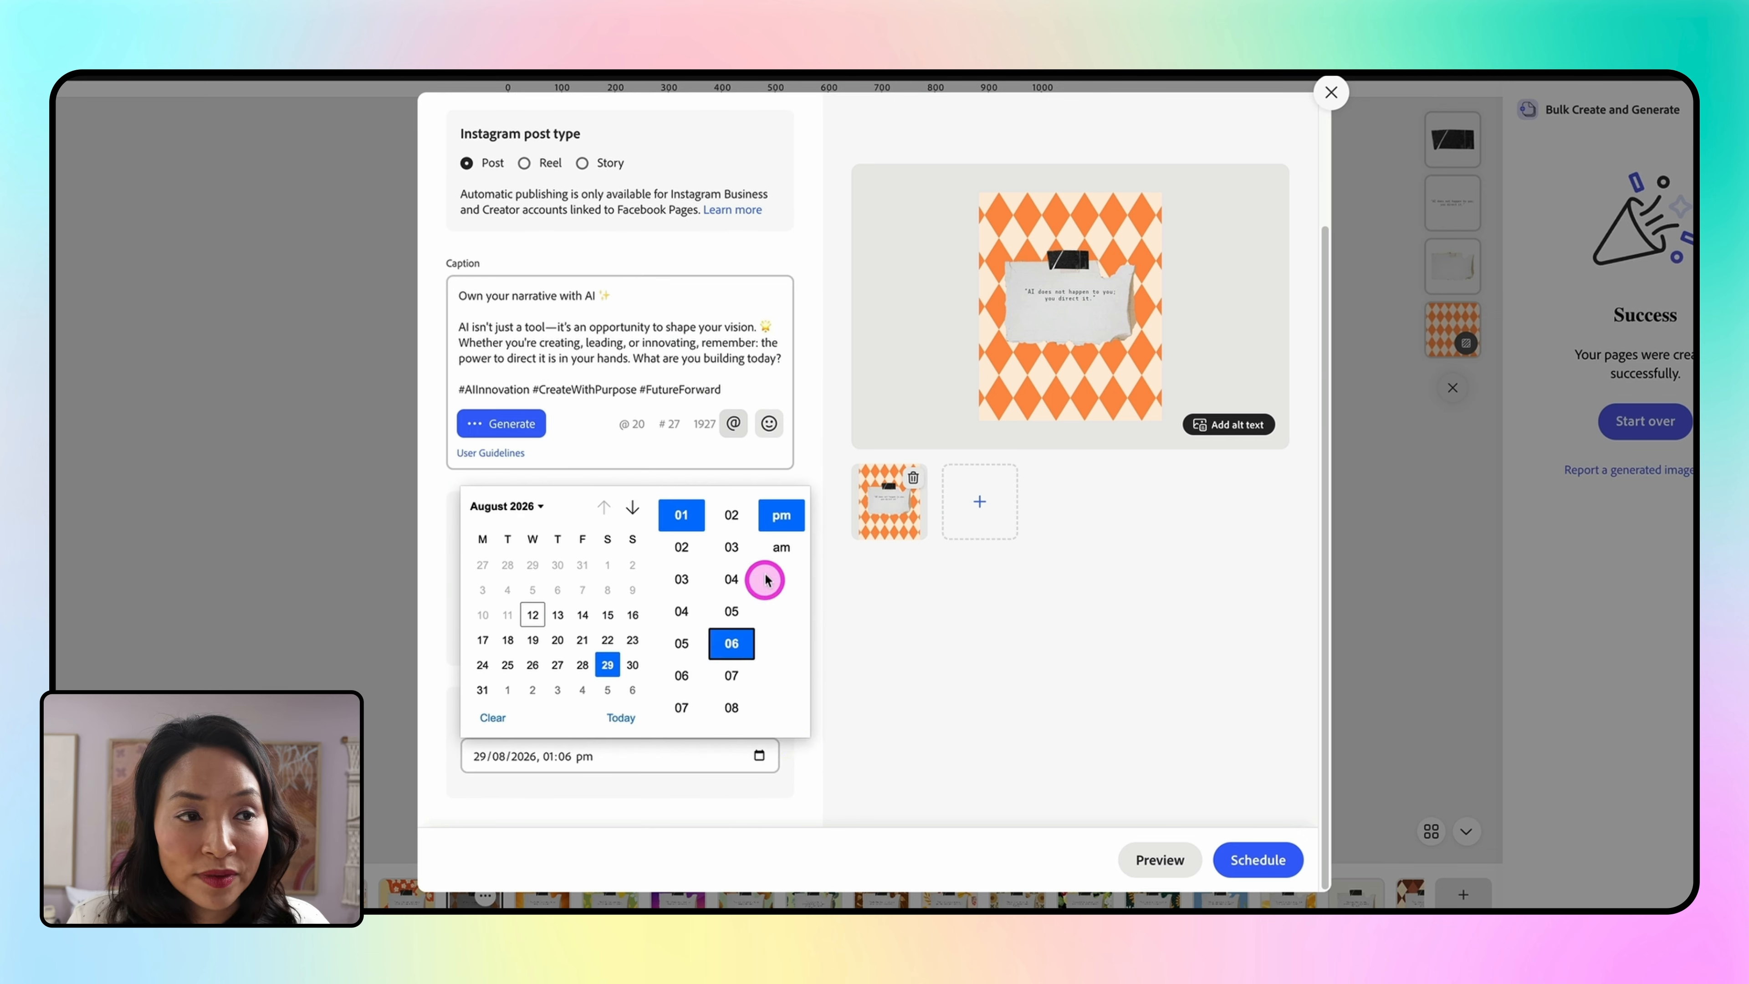
{"action": "left_click", "coordinate": [906, 734]}
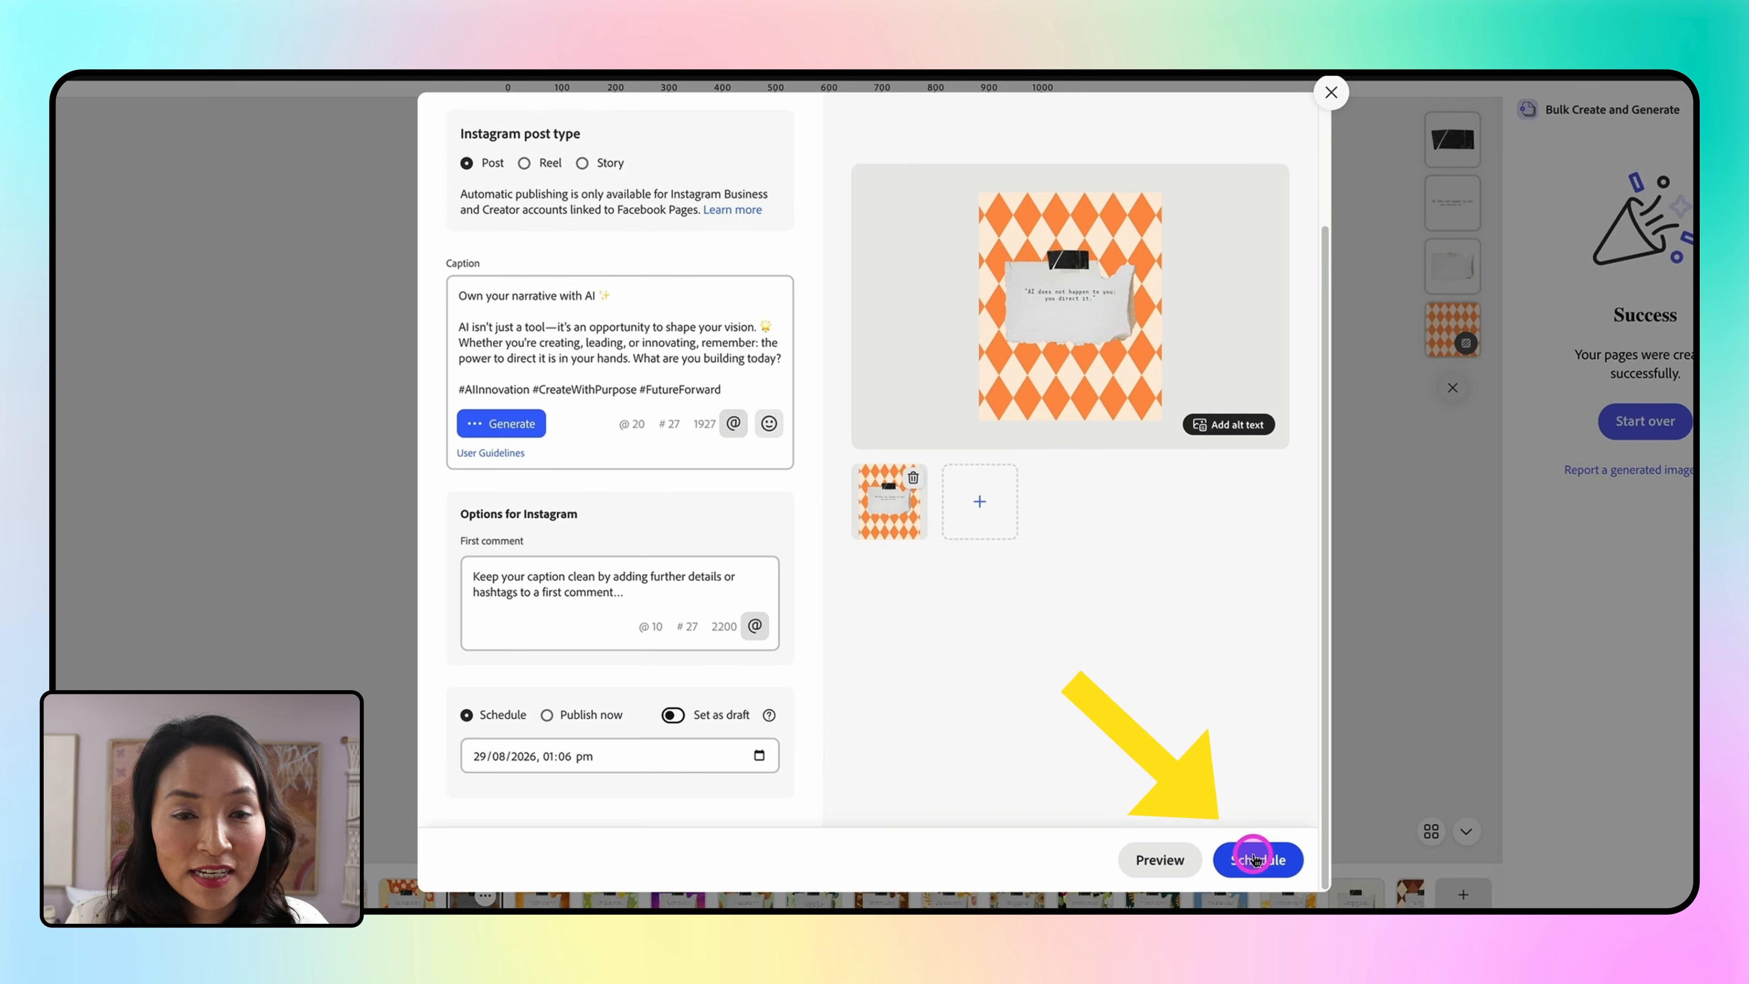
{"action": "left_click", "coordinate": [1253, 859]}
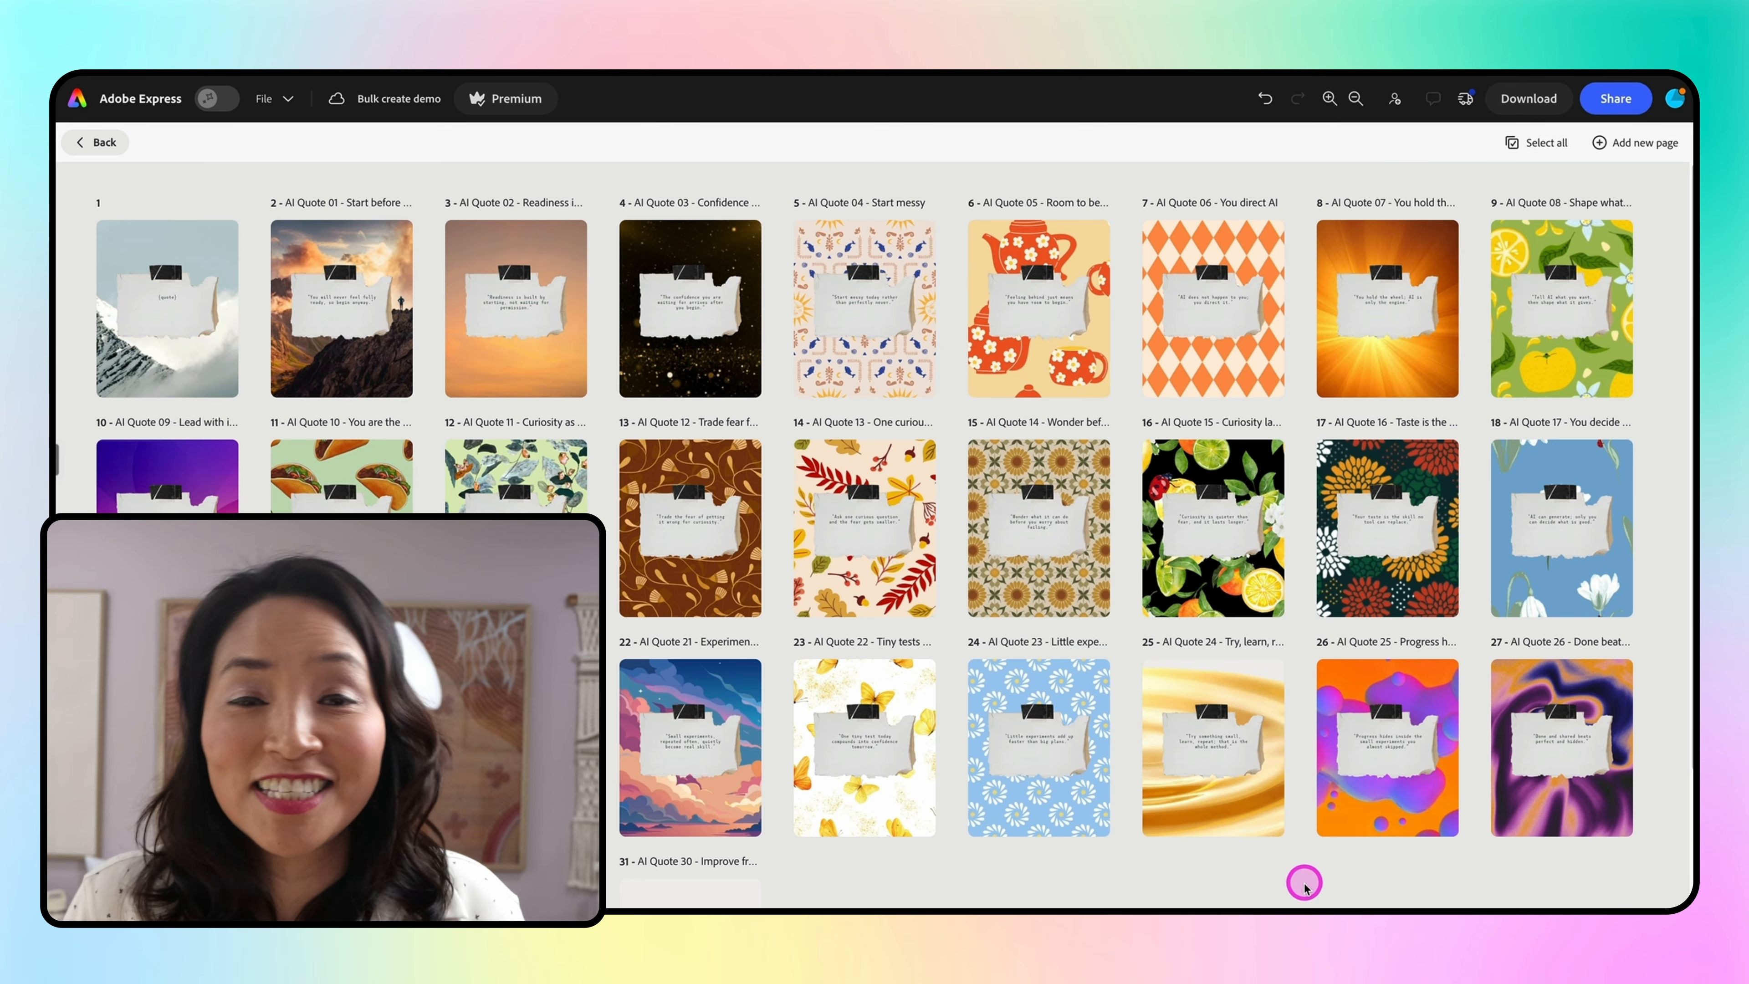